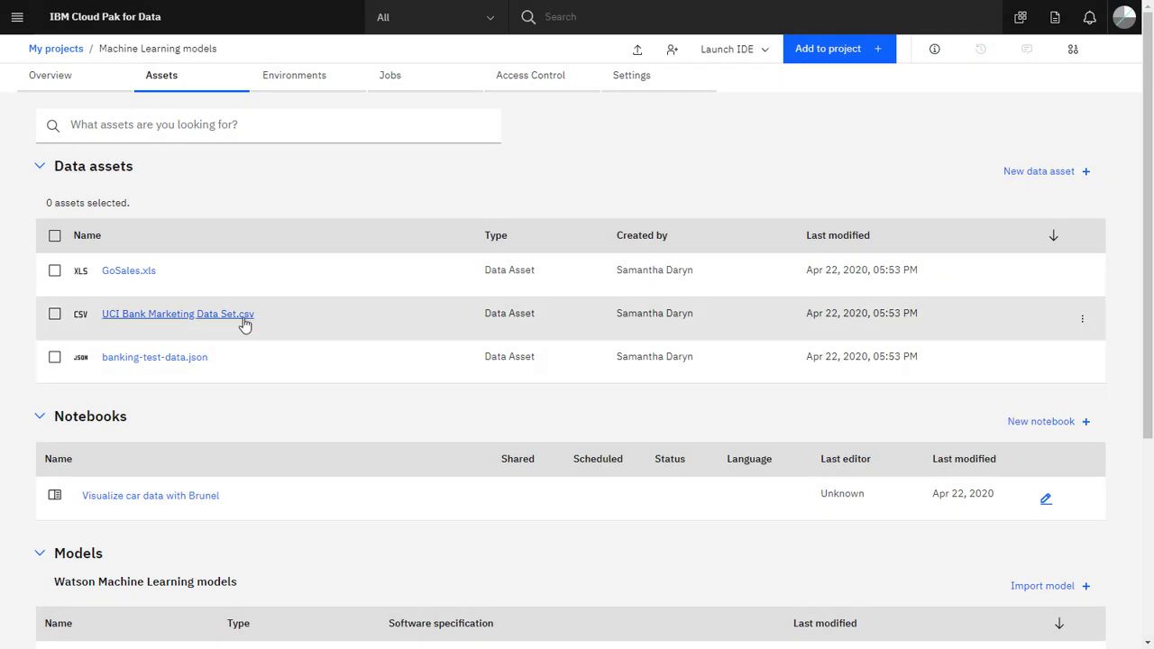
- Preview UCI Bank Marketing Data Set.csv through to its last column, y, and return to the Machine Learning models project
{"action": "left_click", "coordinate": [244, 316]}
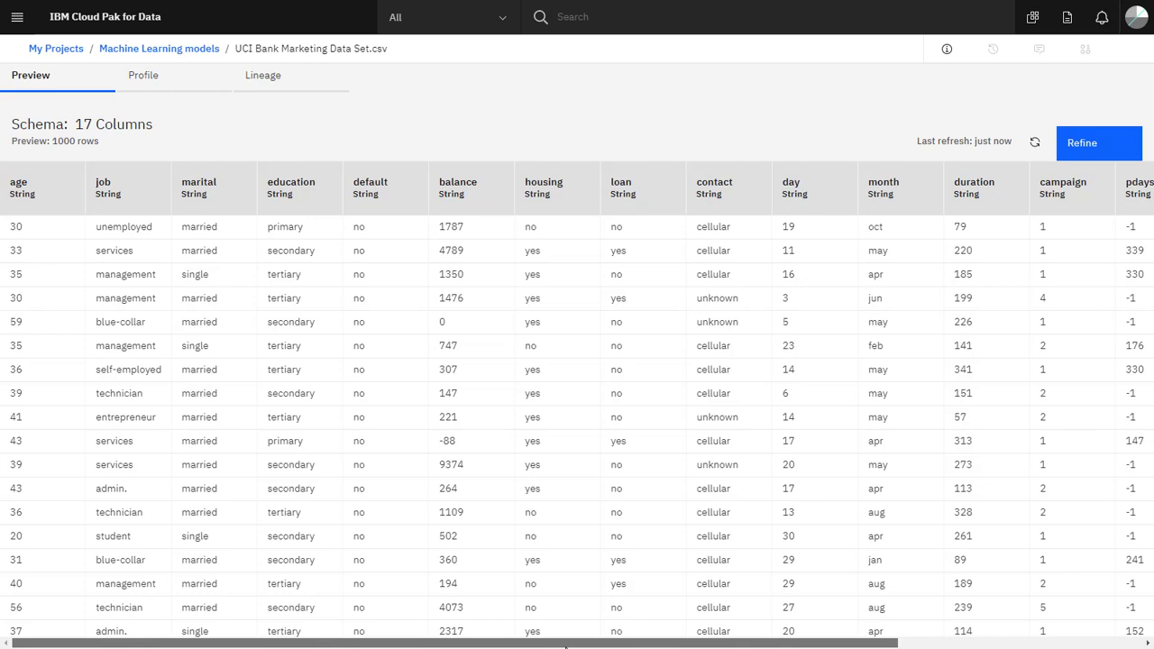
{"action": "left_click_drag", "start_coordinate": [567, 646], "coordinate": [845, 645]}
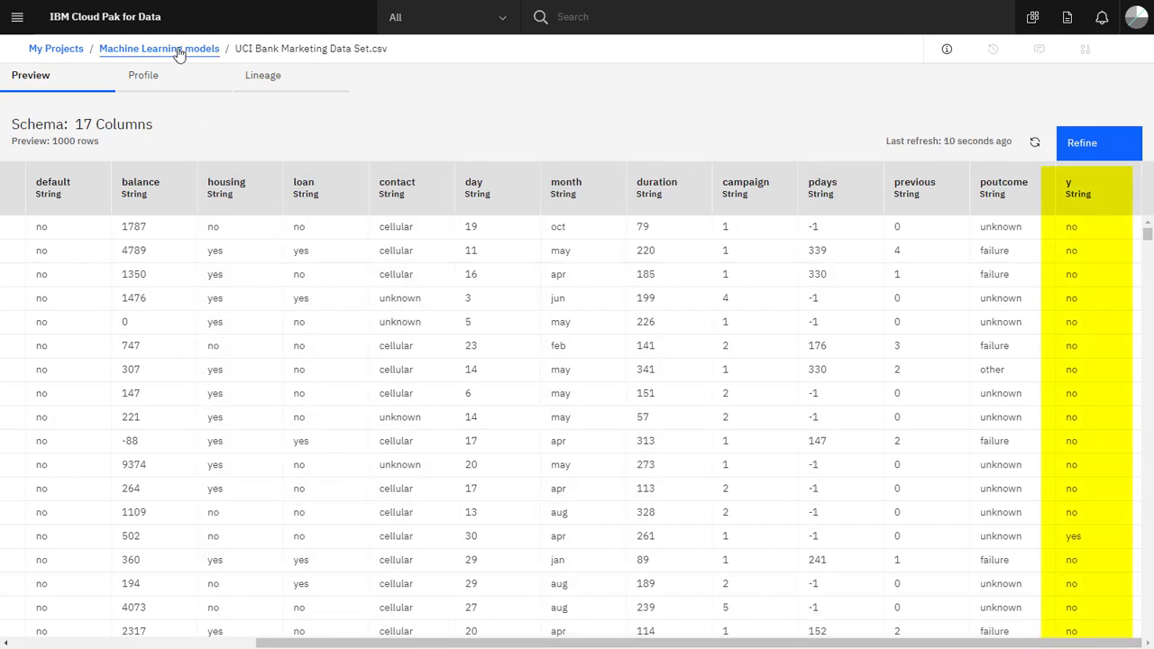
{"action": "left_click", "coordinate": [180, 50]}
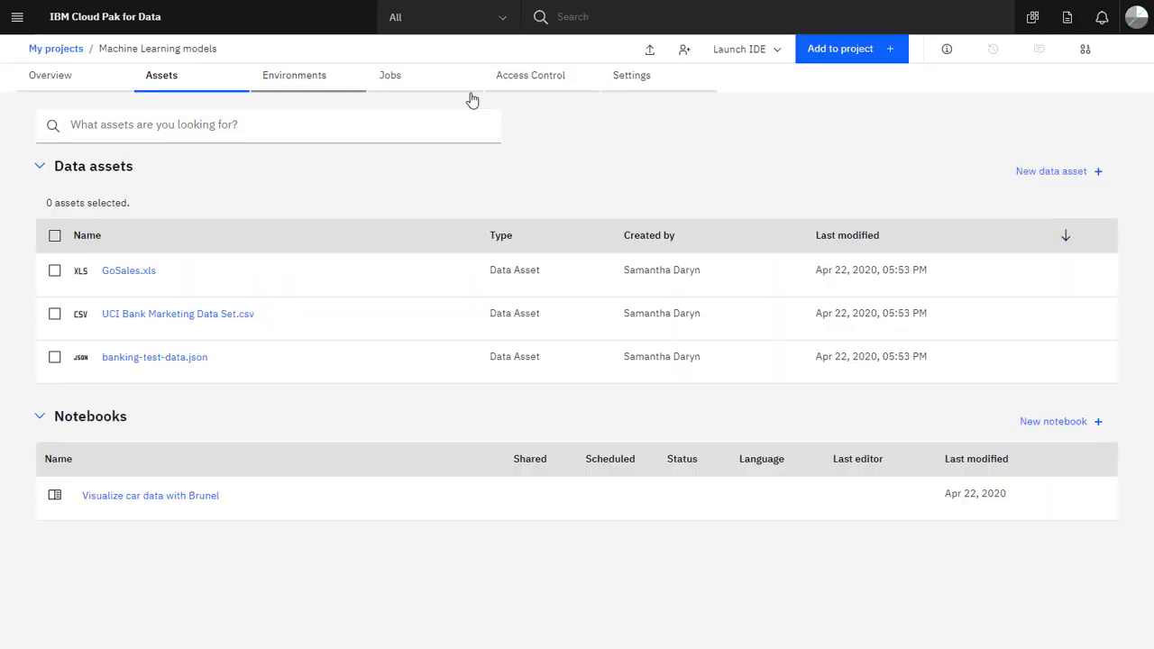
- Add a new AutoAI experiment named "Bank marketing campaign" to the project
{"action": "left_click", "coordinate": [821, 51]}
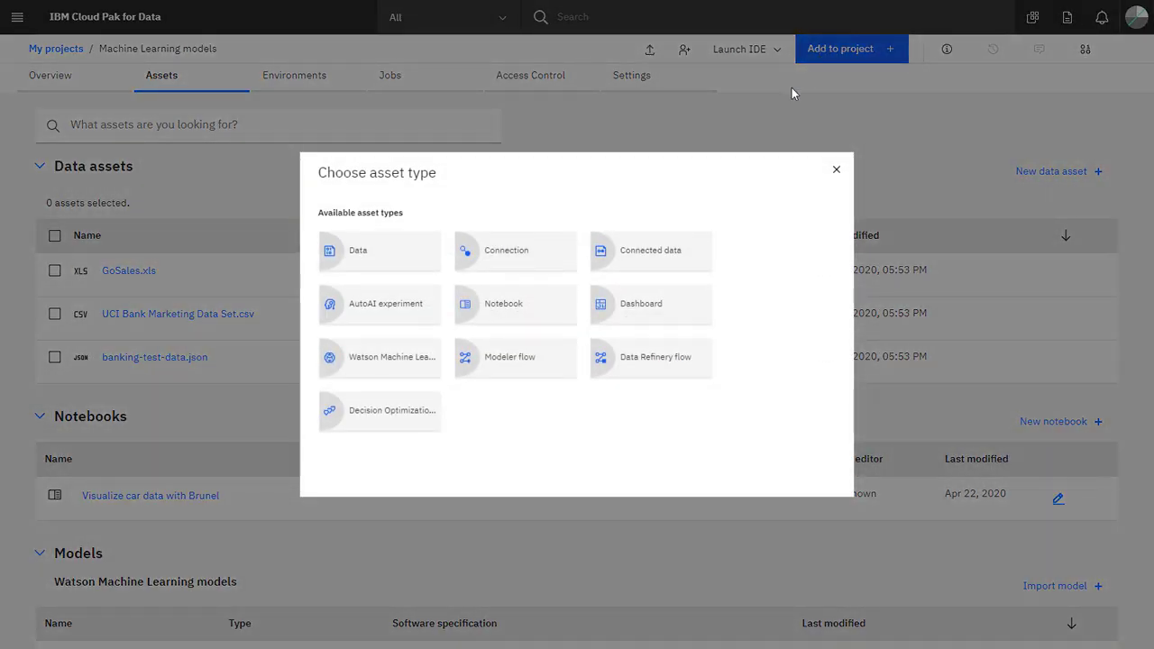
{"action": "left_click", "coordinate": [403, 326]}
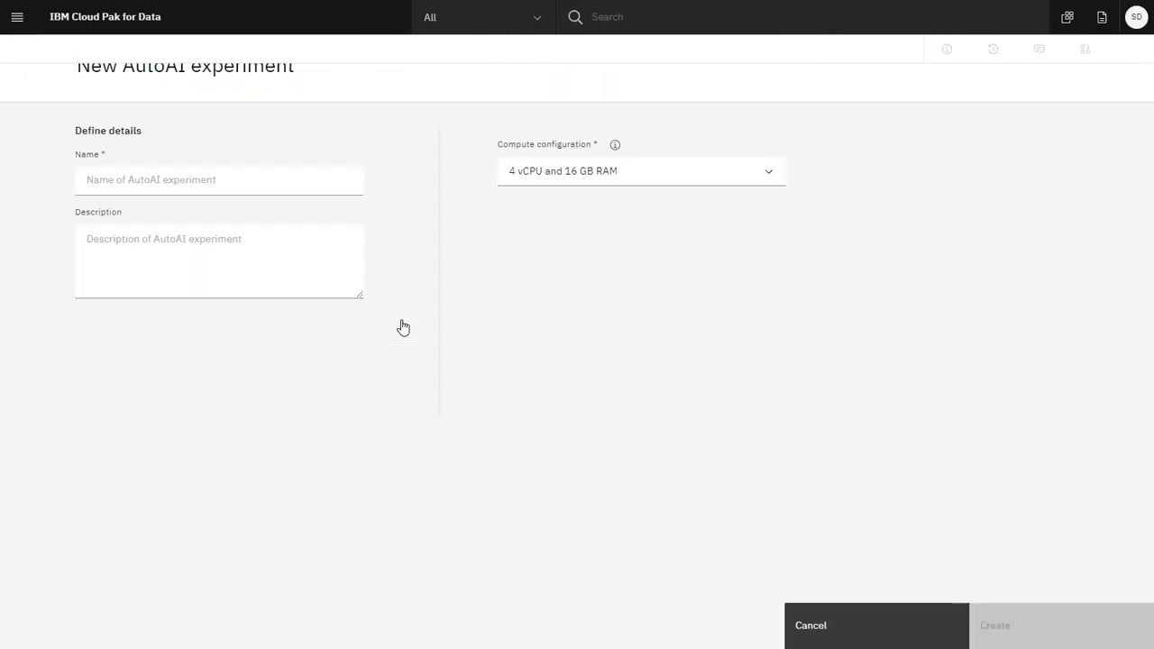
{"action": "left_click", "coordinate": [352, 179]}
{"action": "type", "text": "Bank marketing campaign"}
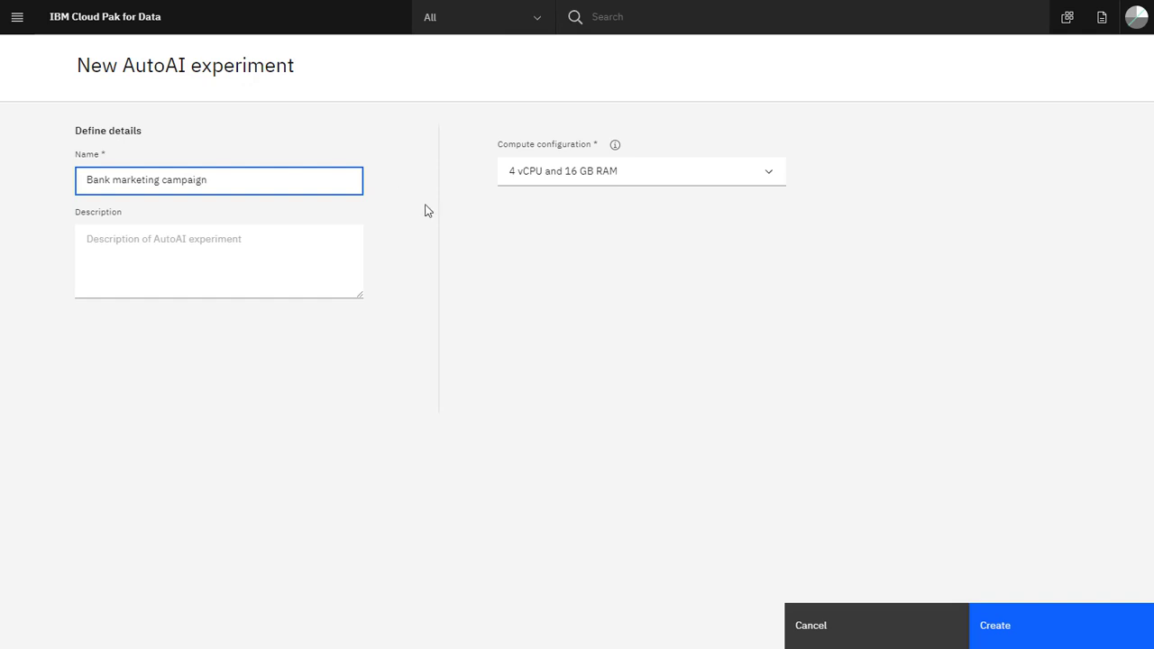
{"action": "left_click", "coordinate": [1022, 639]}
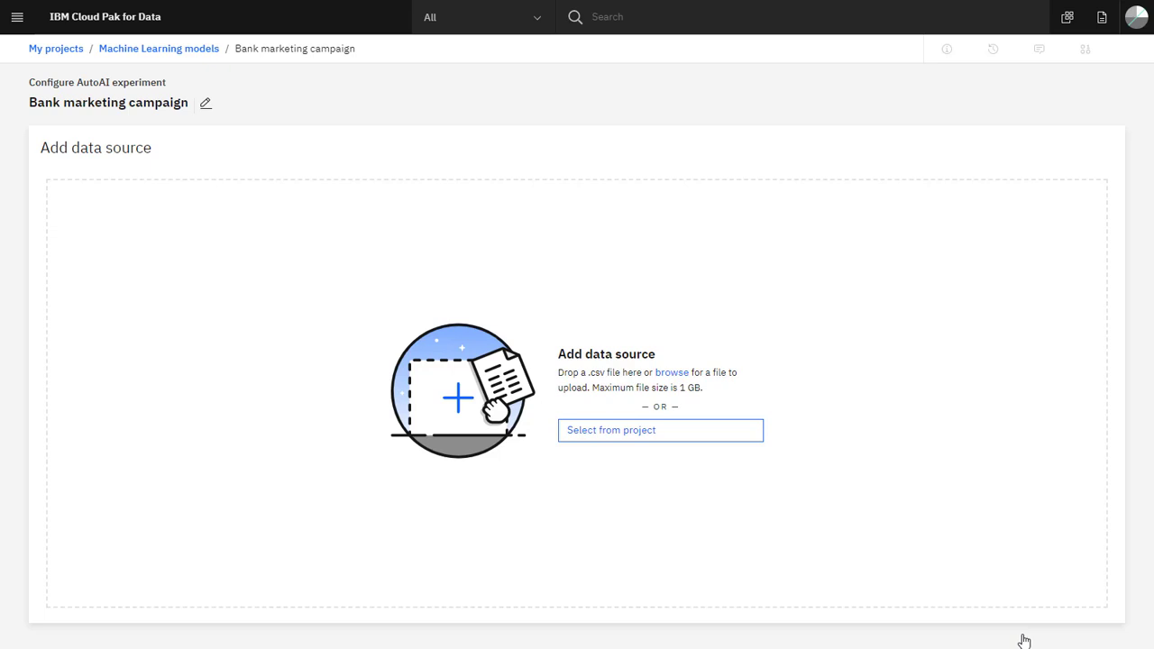
- Add UCI Bank Marketing Data Set.csv from the project as the data source and choose y as the prediction column
{"action": "left_click", "coordinate": [671, 438]}
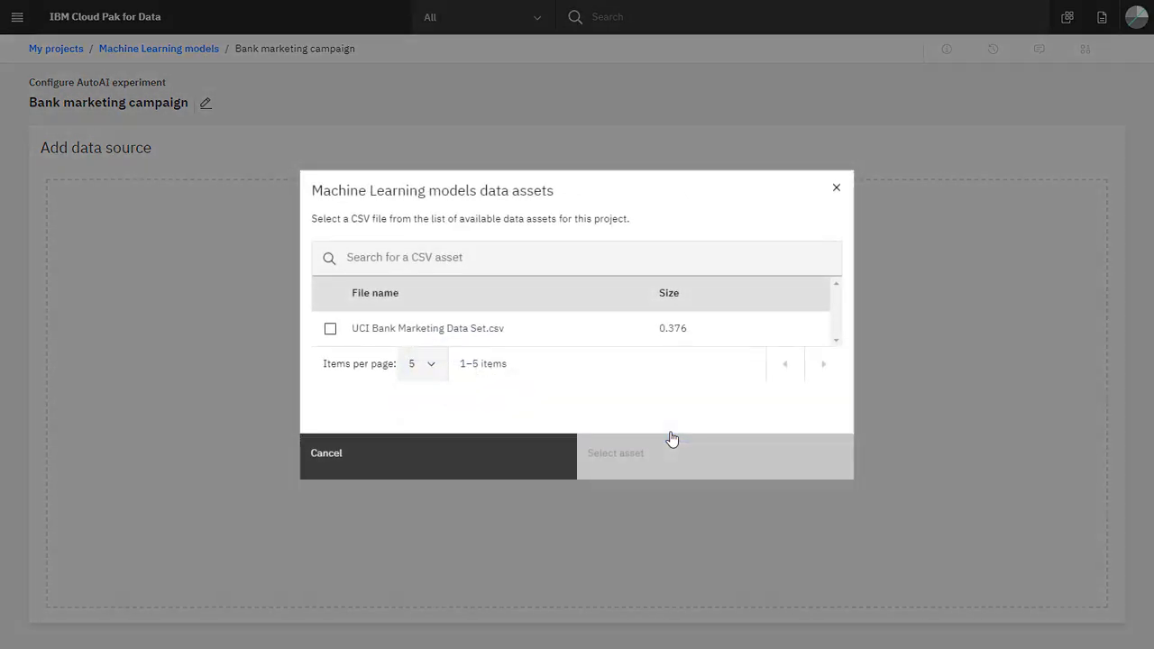
{"action": "left_click", "coordinate": [330, 329]}
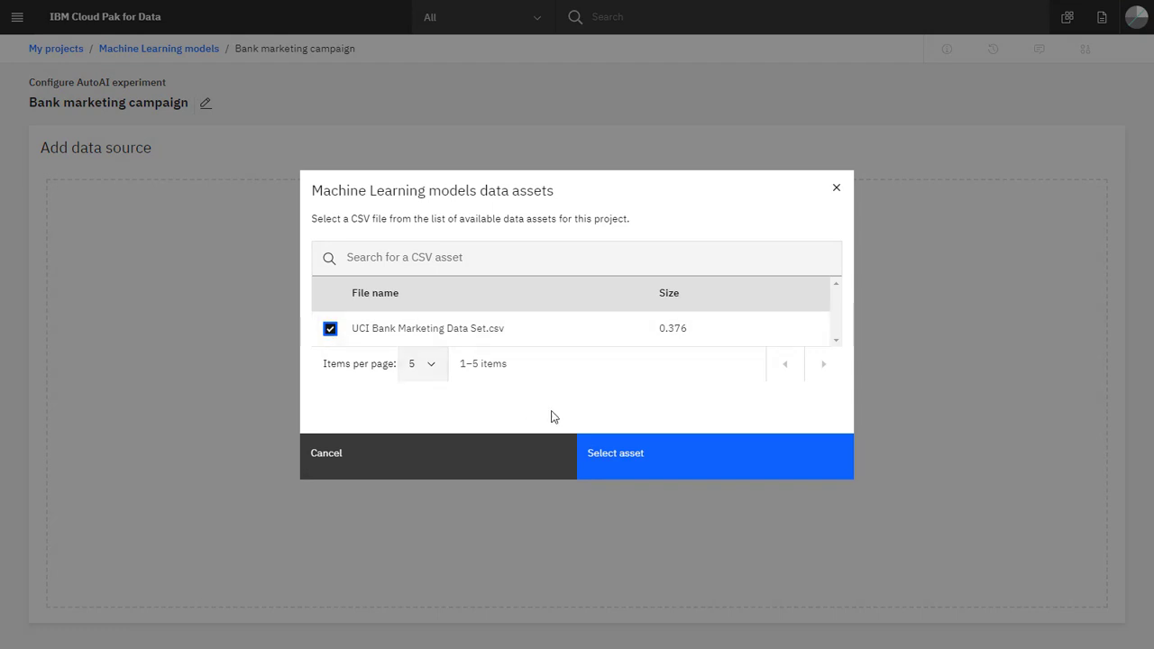
{"action": "left_click", "coordinate": [683, 477]}
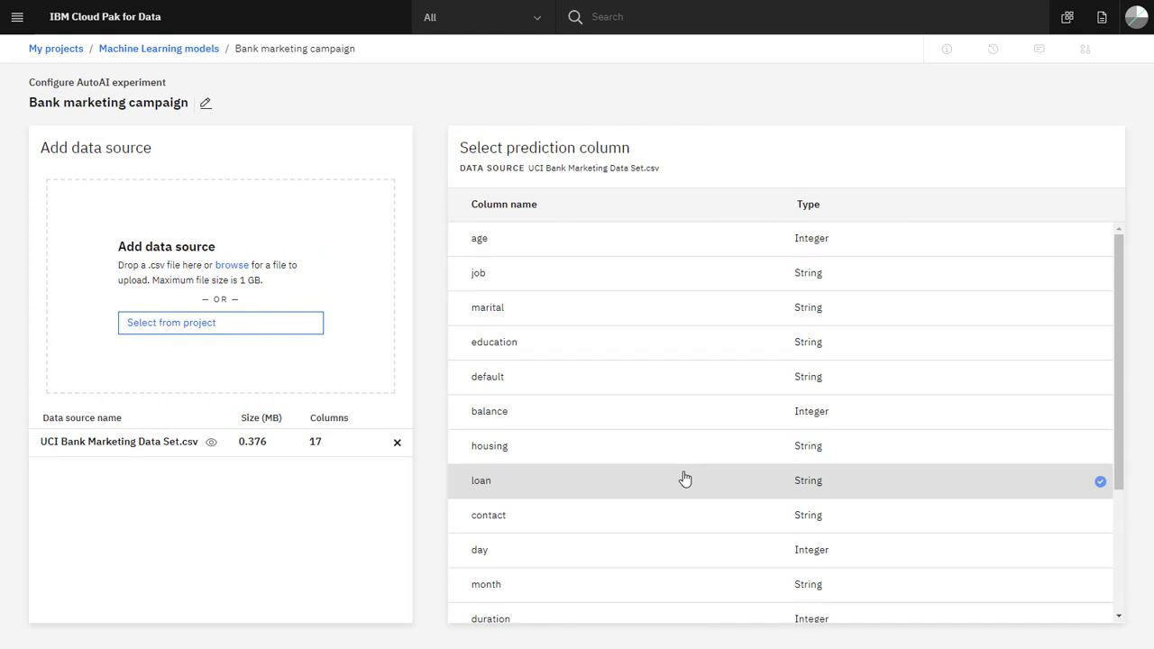
{"action": "scroll", "coordinate": [685, 478], "scroll_direction": "down", "scroll_amount": 5}
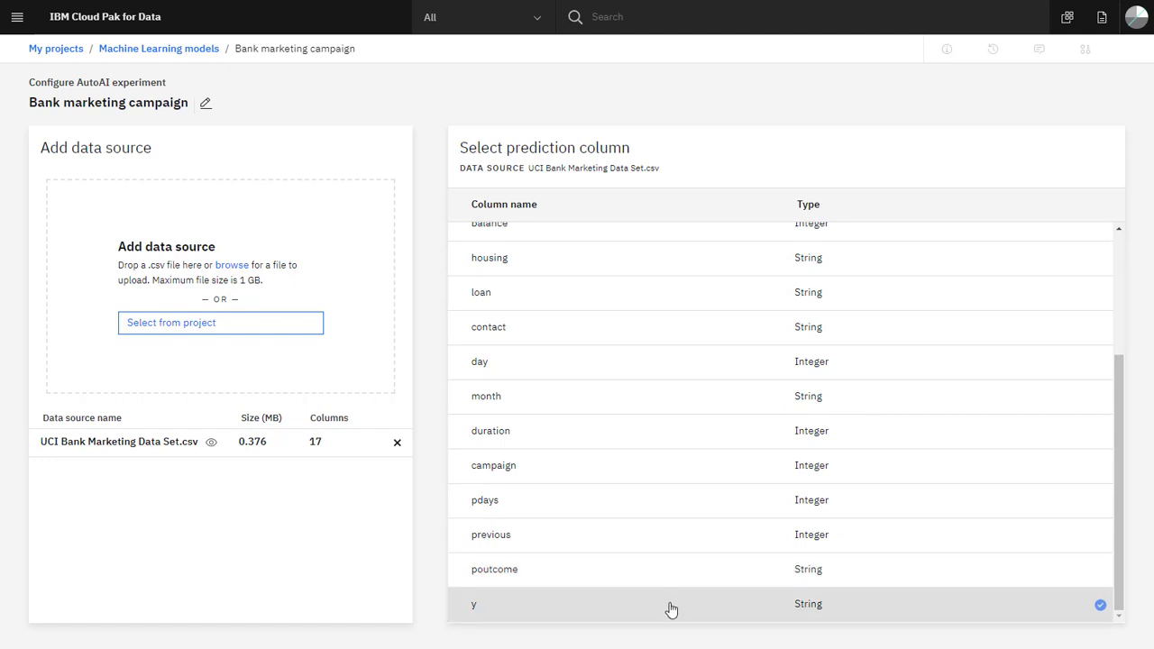
{"action": "left_click", "coordinate": [672, 605]}
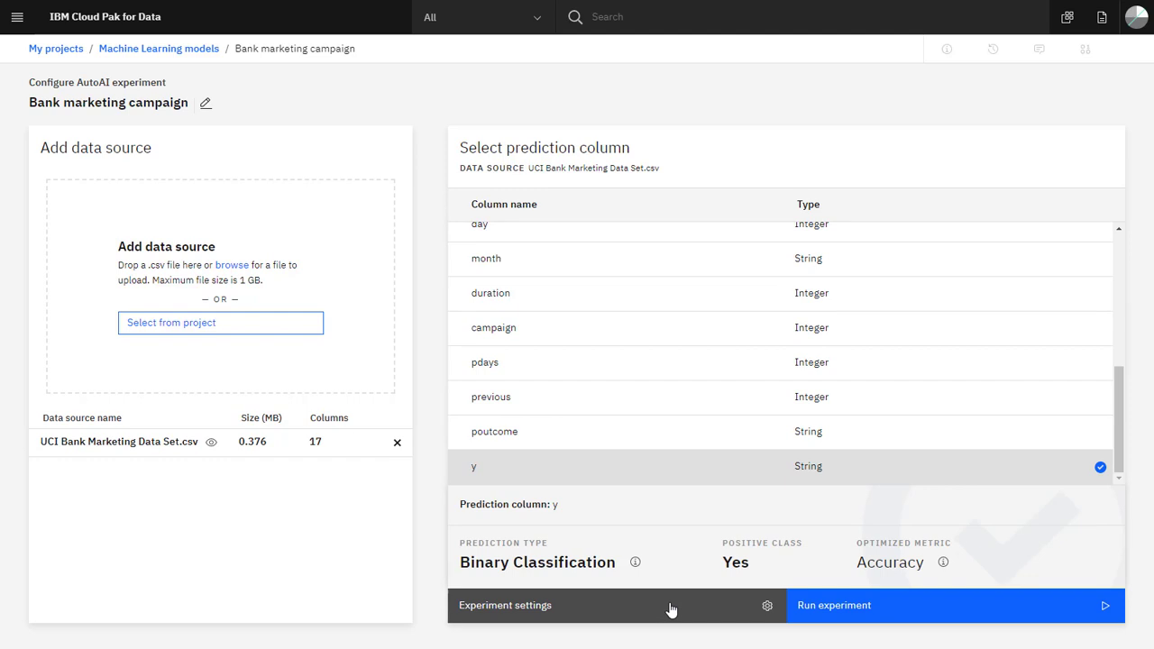
- Open the experiment settings and review the training data split and the columns included from the data source
{"action": "left_click", "coordinate": [672, 606]}
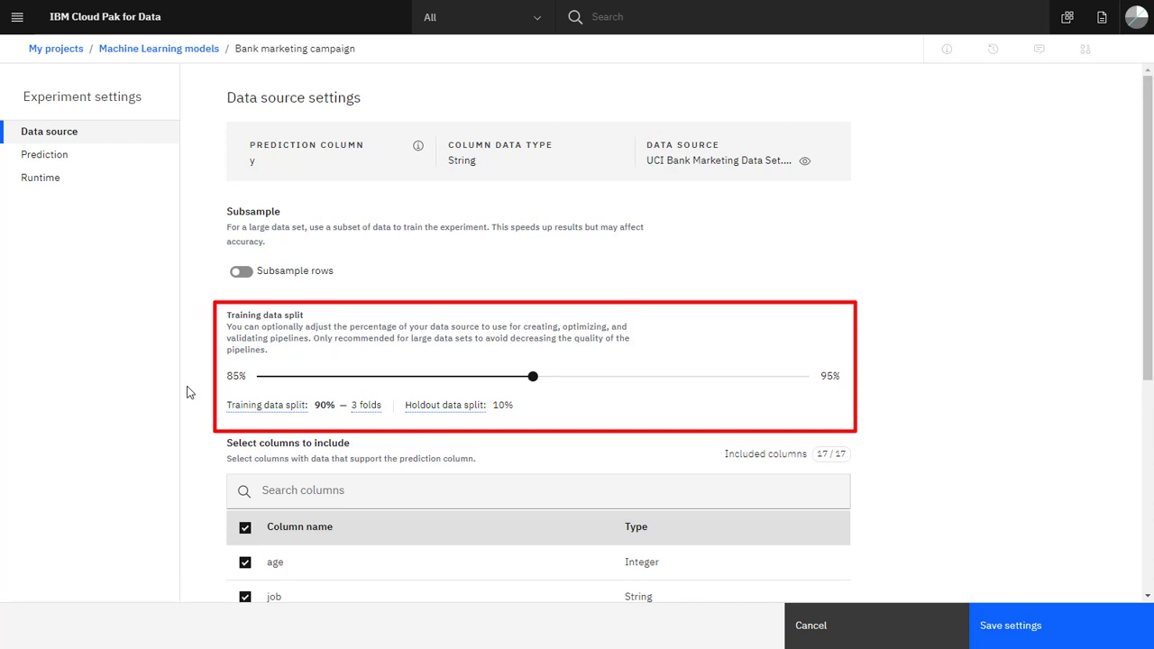
{"action": "scroll", "coordinate": [189, 392], "scroll_direction": "down", "scroll_amount": 5}
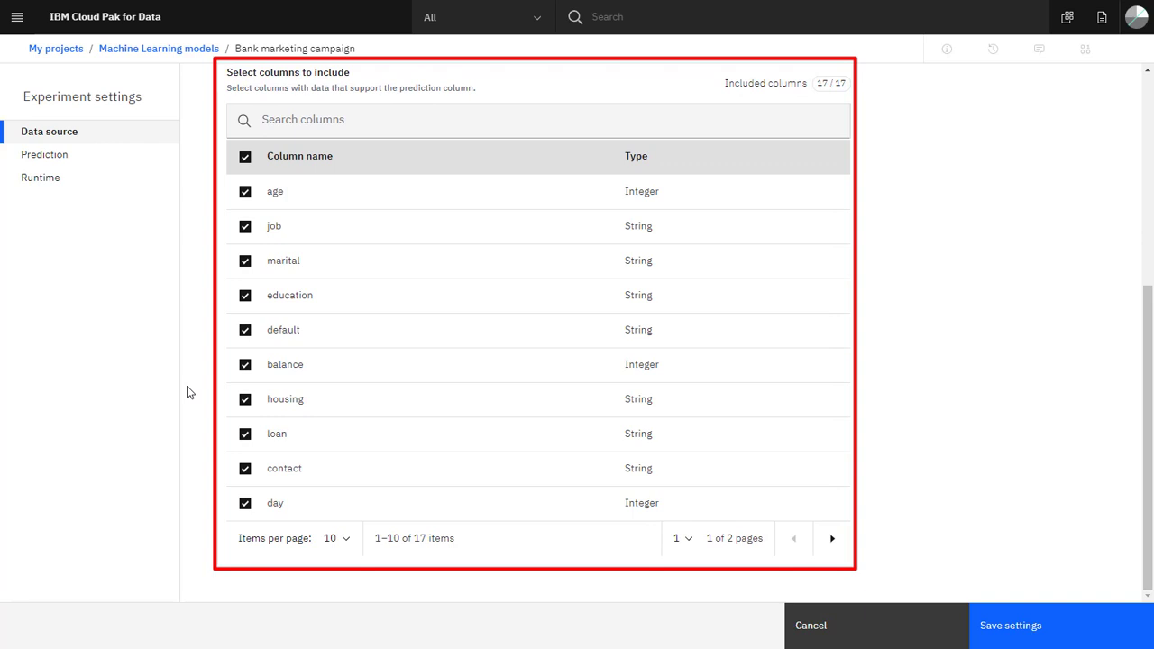
{"action": "scroll", "coordinate": [189, 392], "scroll_direction": "up", "scroll_amount": 5}
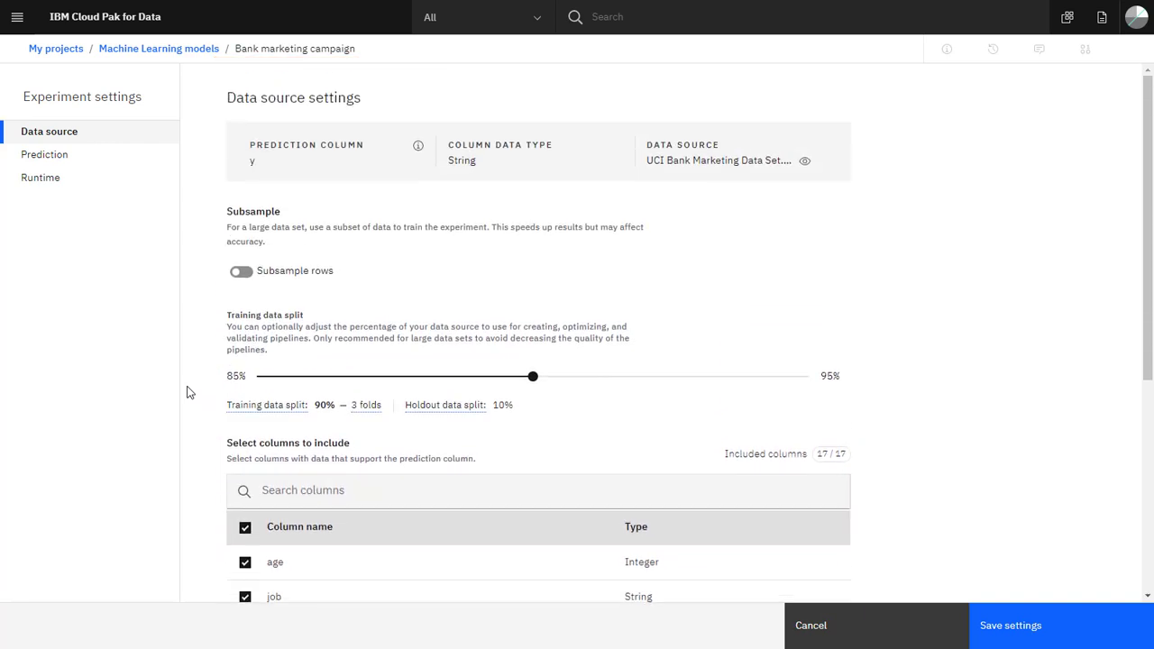
- Review the prediction settings for positive class, optimized metric and algorithms to test, and open the runtime settings
{"action": "left_click", "coordinate": [103, 156]}
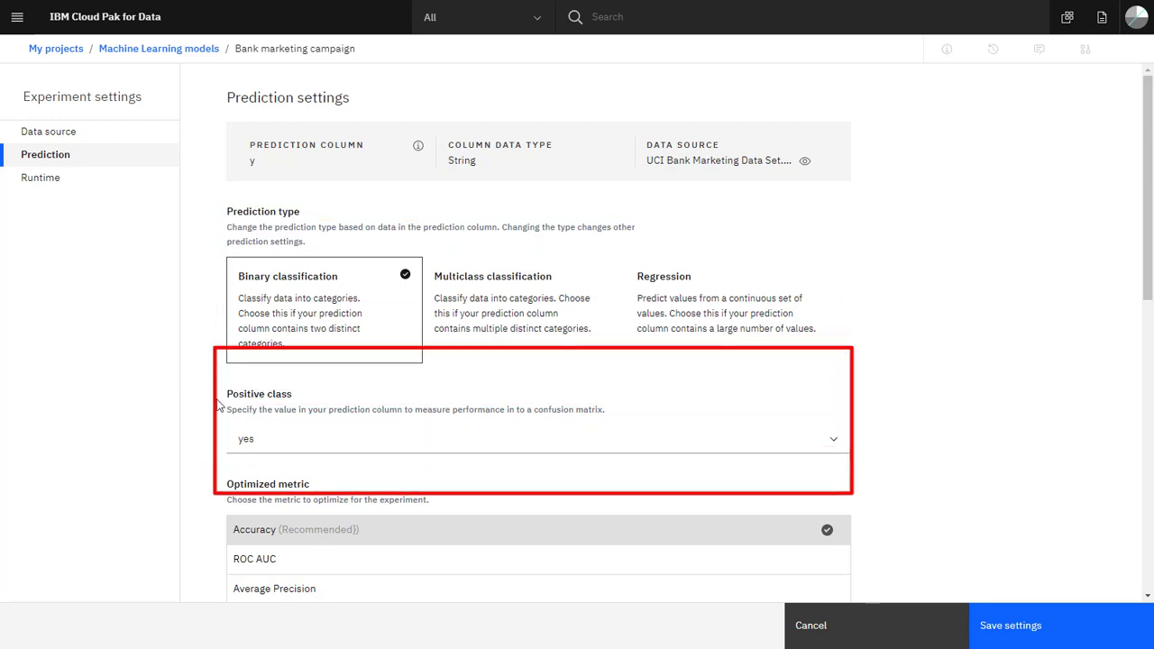
{"action": "left_click", "coordinate": [236, 442]}
{"action": "left_click", "coordinate": [236, 442]}
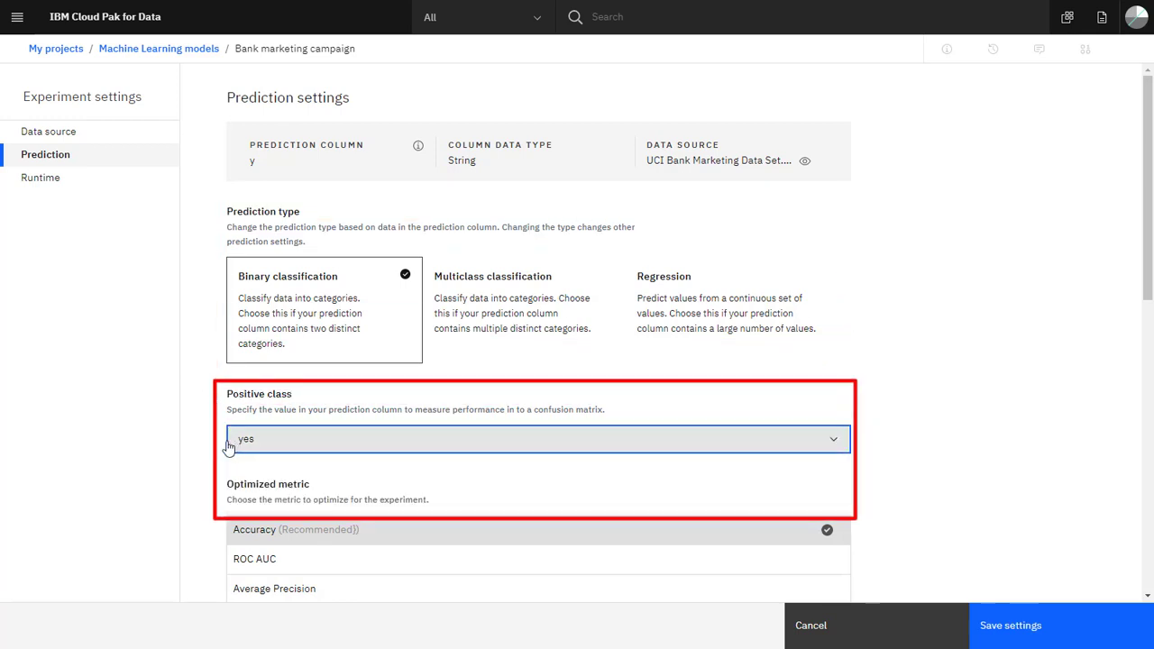
{"action": "scroll", "coordinate": [207, 458], "scroll_direction": "down", "scroll_amount": 2}
{"action": "scroll", "coordinate": [205, 459], "scroll_direction": "down", "scroll_amount": 2}
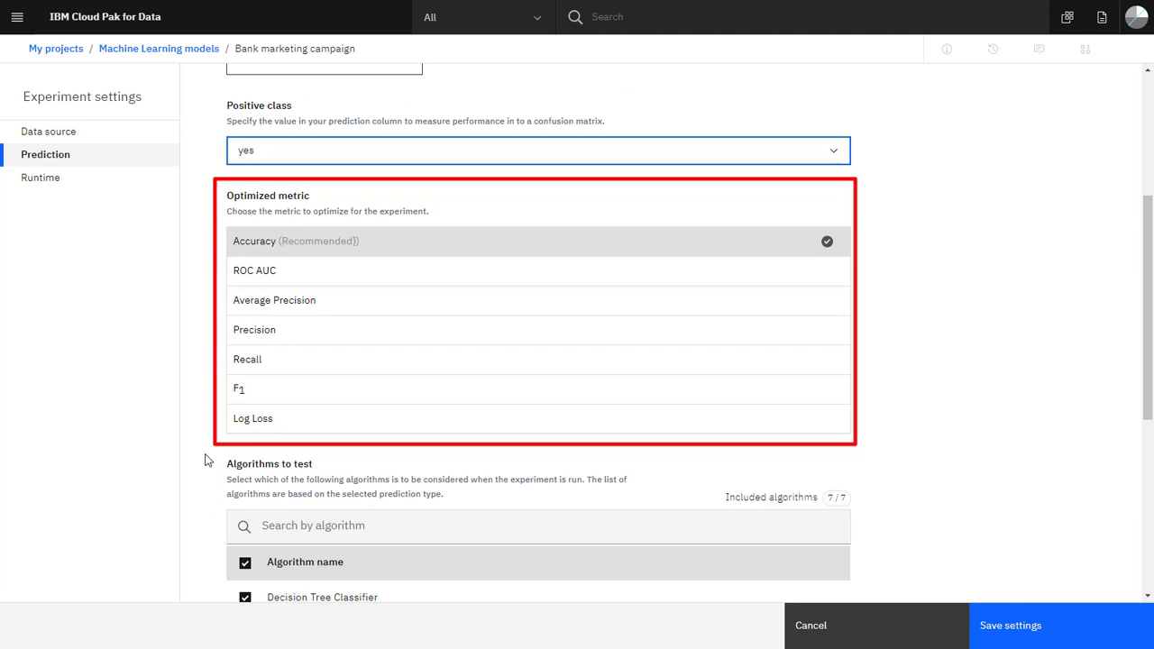
{"action": "scroll", "coordinate": [205, 460], "scroll_direction": "down", "scroll_amount": 5}
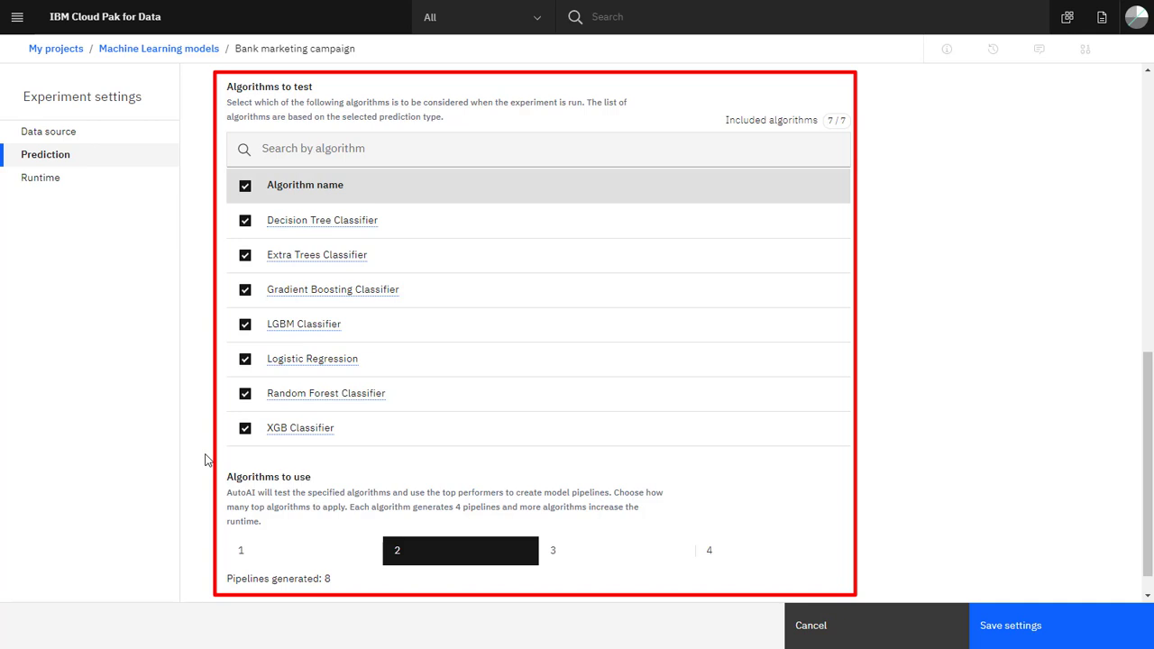
{"action": "scroll", "coordinate": [208, 460], "scroll_direction": "up", "scroll_amount": 8}
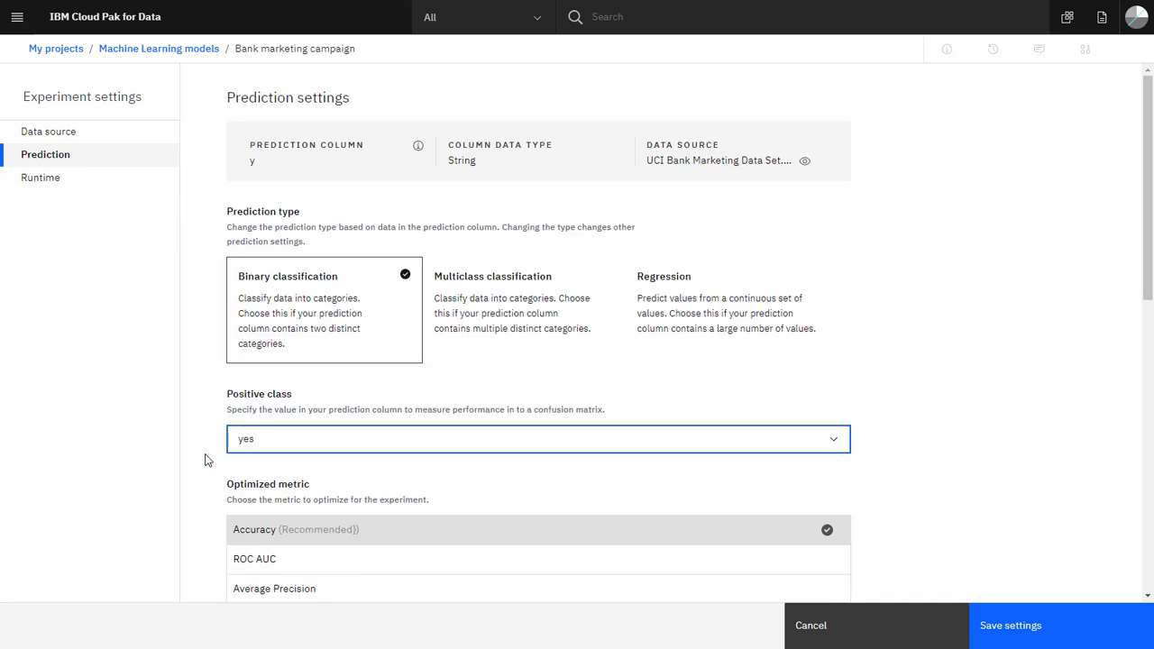
{"action": "left_click", "coordinate": [83, 180]}
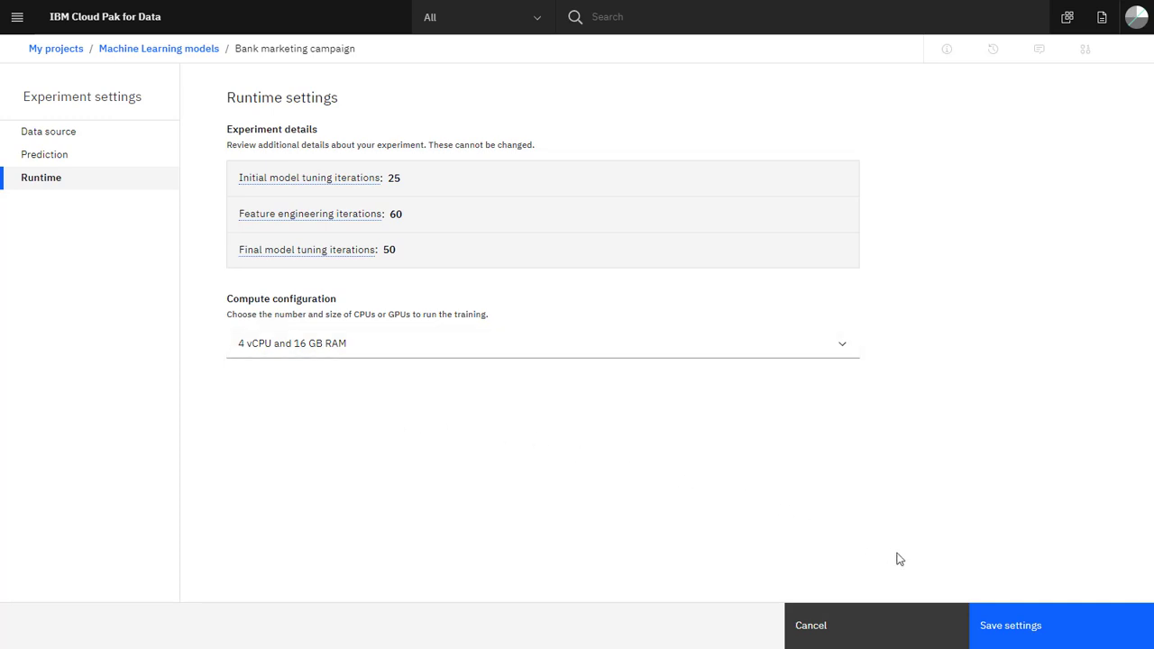
- Save the experiment settings and run the AutoAI experiment
{"action": "left_click", "coordinate": [994, 628]}
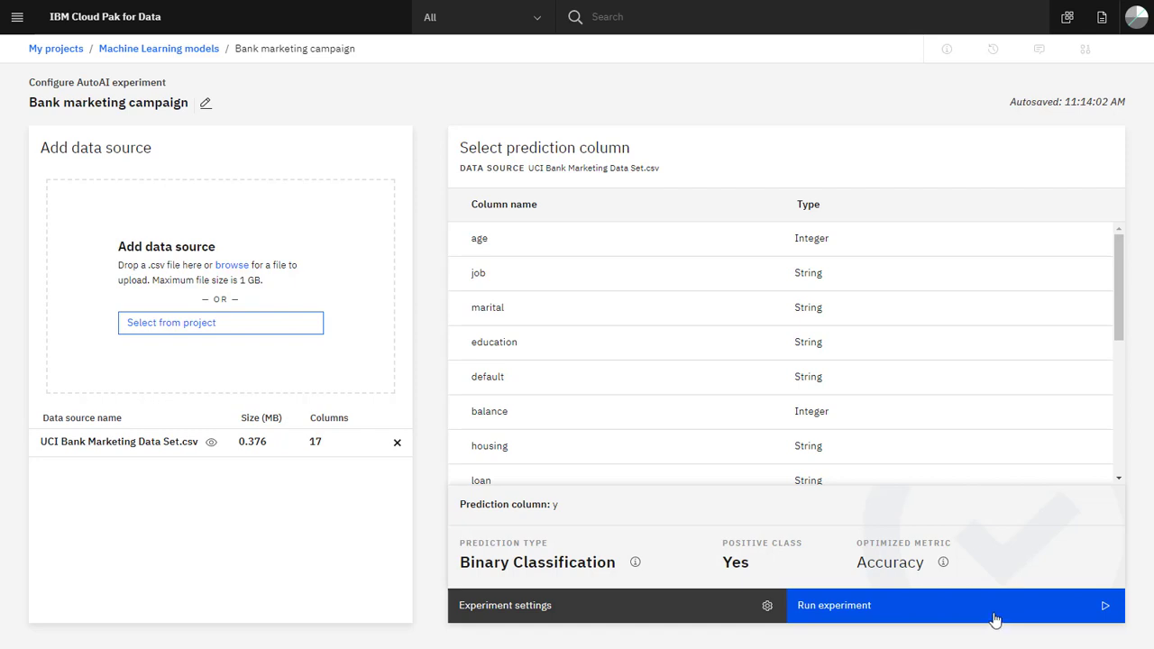
{"action": "left_click", "coordinate": [995, 618]}
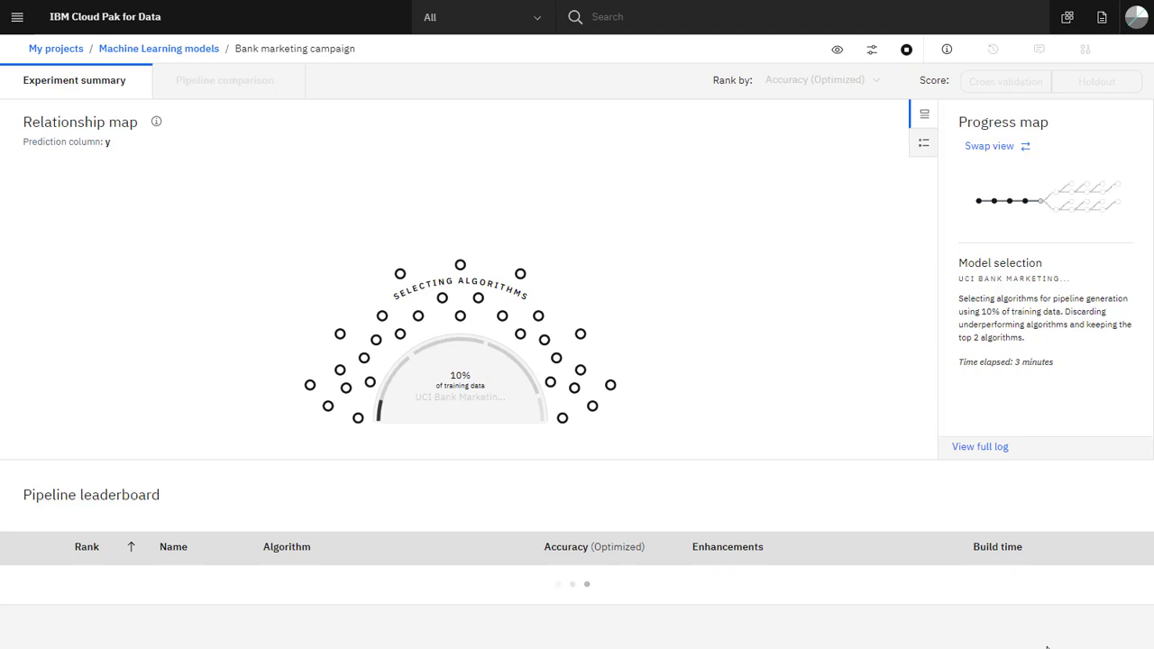
- While the experiment runs, view the progress map and the relationship map's legend, and return to the experiment details
{"action": "left_click", "coordinate": [999, 147]}
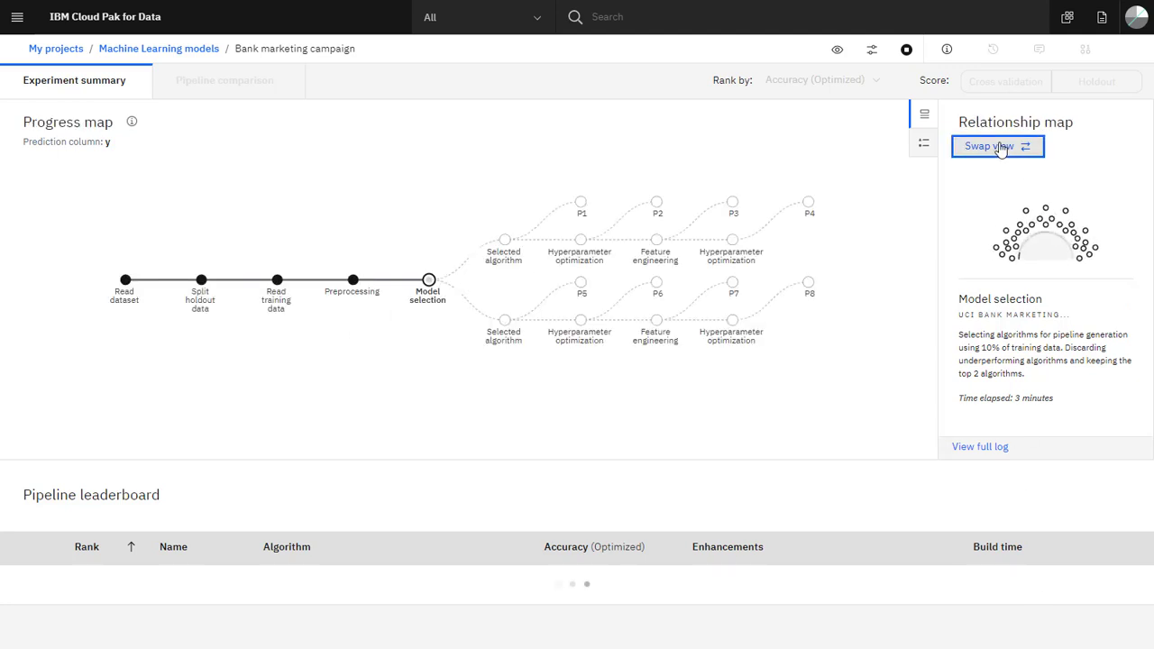
{"action": "left_click", "coordinate": [998, 147]}
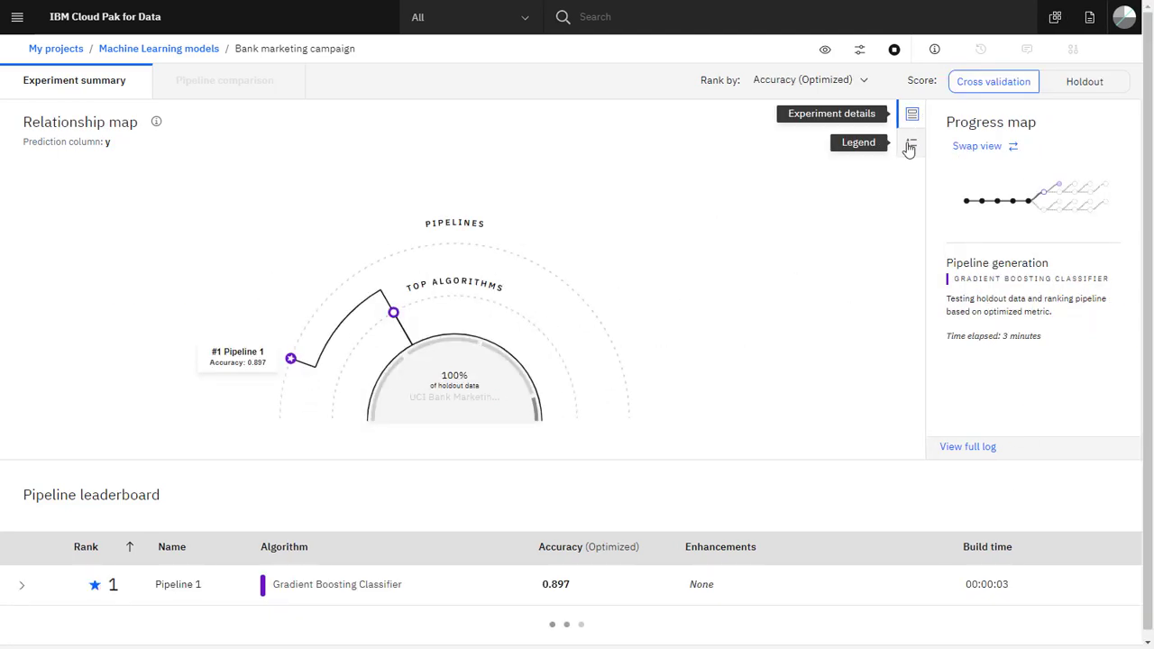
{"action": "left_click", "coordinate": [909, 146]}
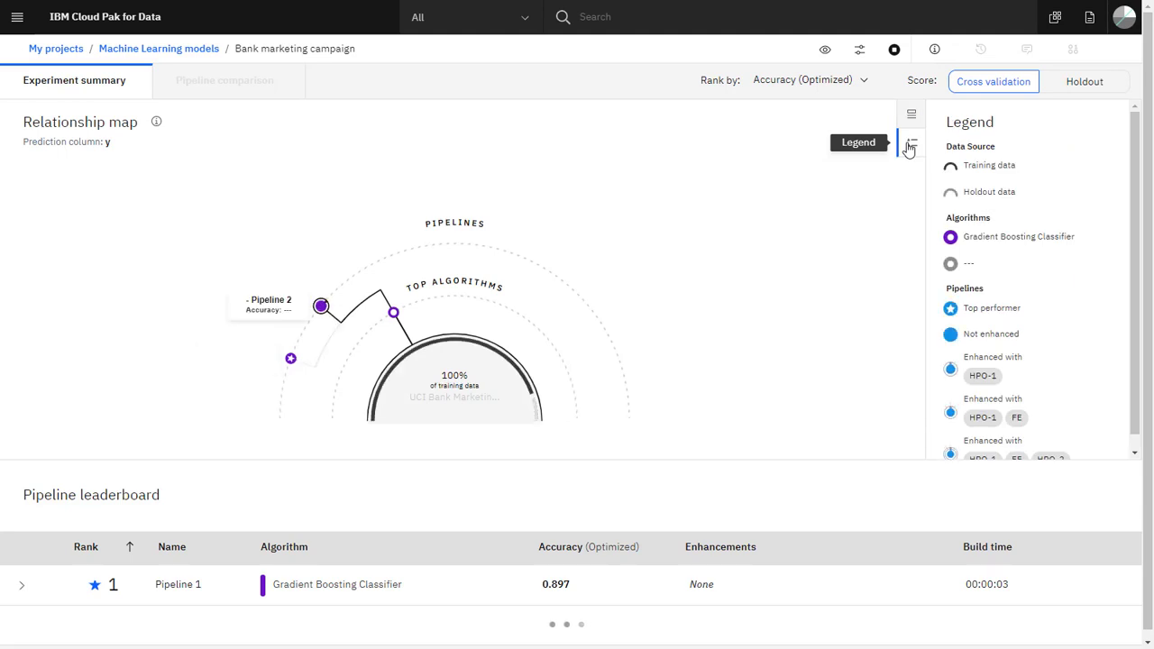
{"action": "left_click", "coordinate": [907, 119]}
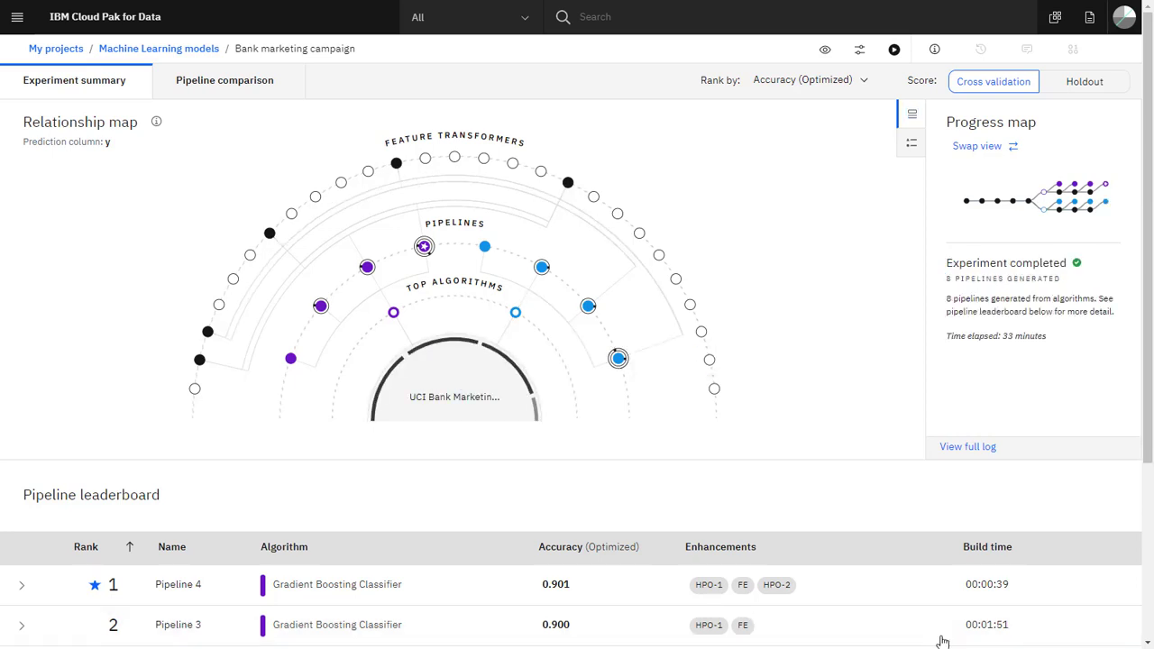
- Examine the completed experiment's full legend and its progress map, and return to the relationship map
{"action": "left_click", "coordinate": [909, 146]}
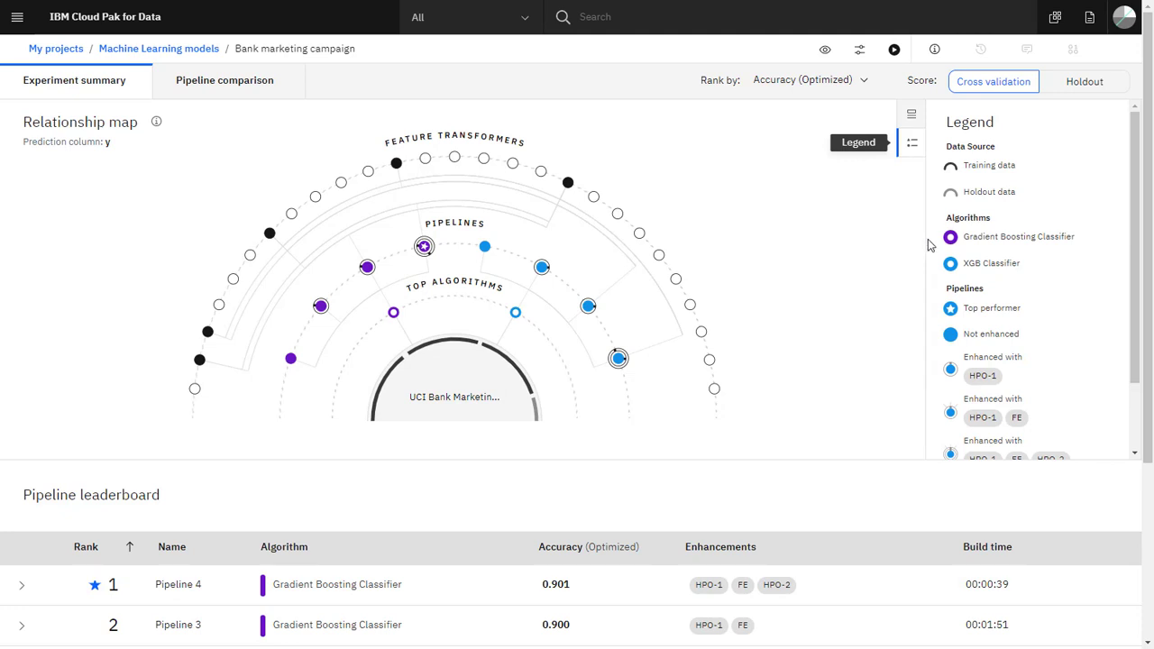
{"action": "scroll", "coordinate": [931, 247], "scroll_direction": "down", "scroll_amount": 2}
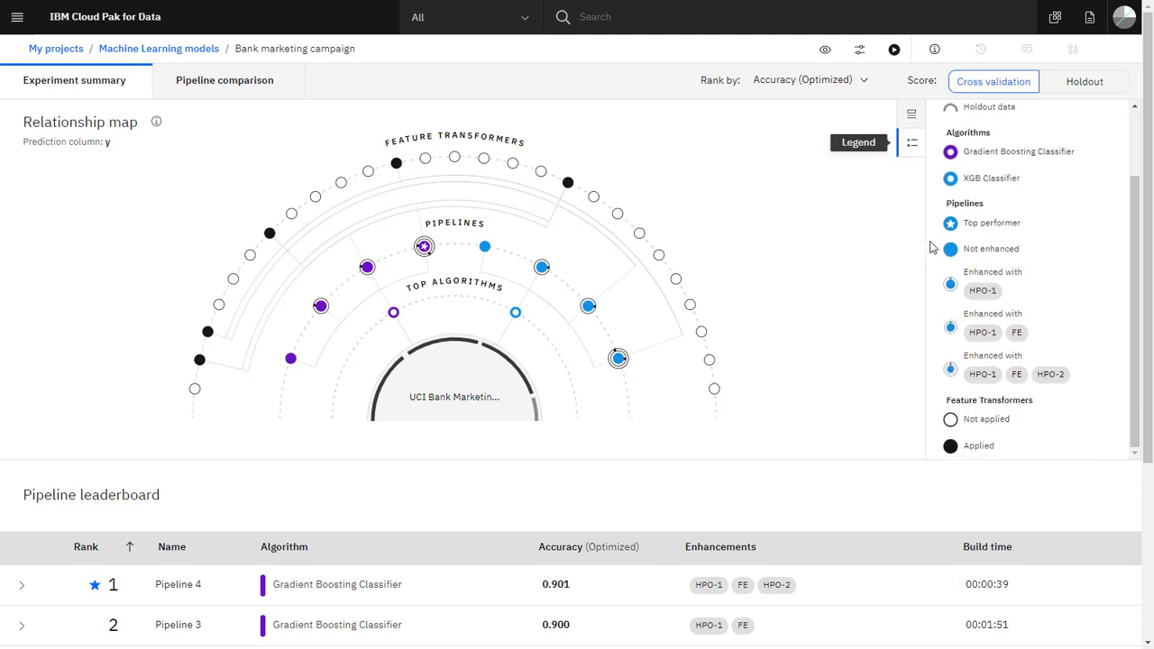
{"action": "scroll", "coordinate": [931, 247], "scroll_direction": "up", "scroll_amount": 3}
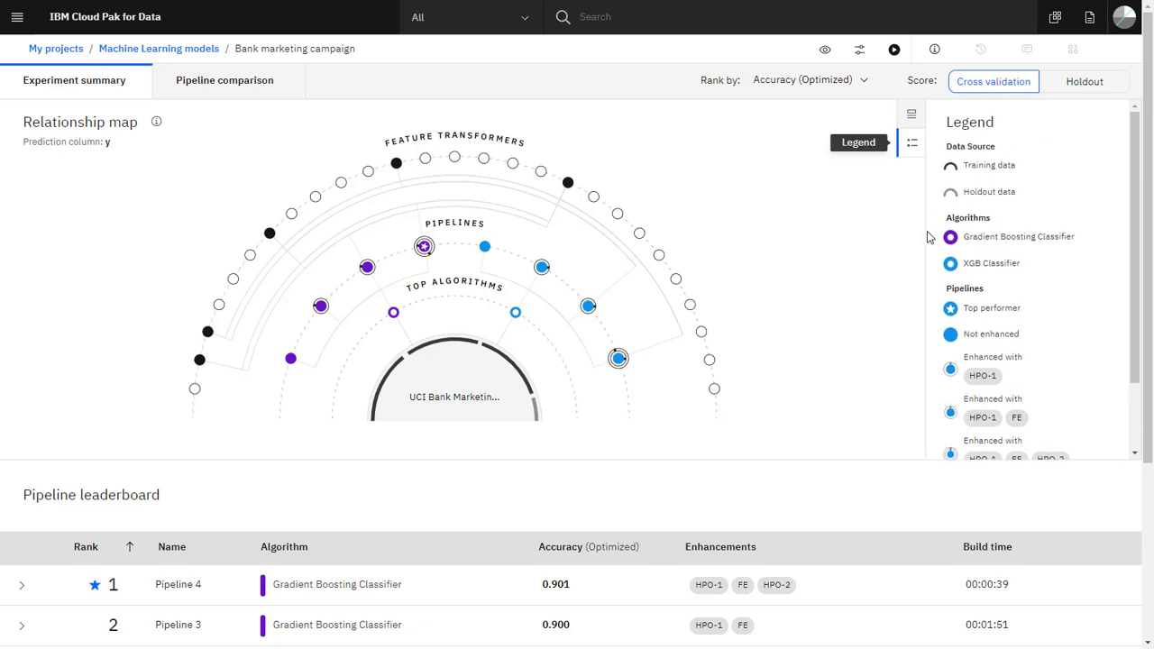
{"action": "left_click", "coordinate": [910, 116]}
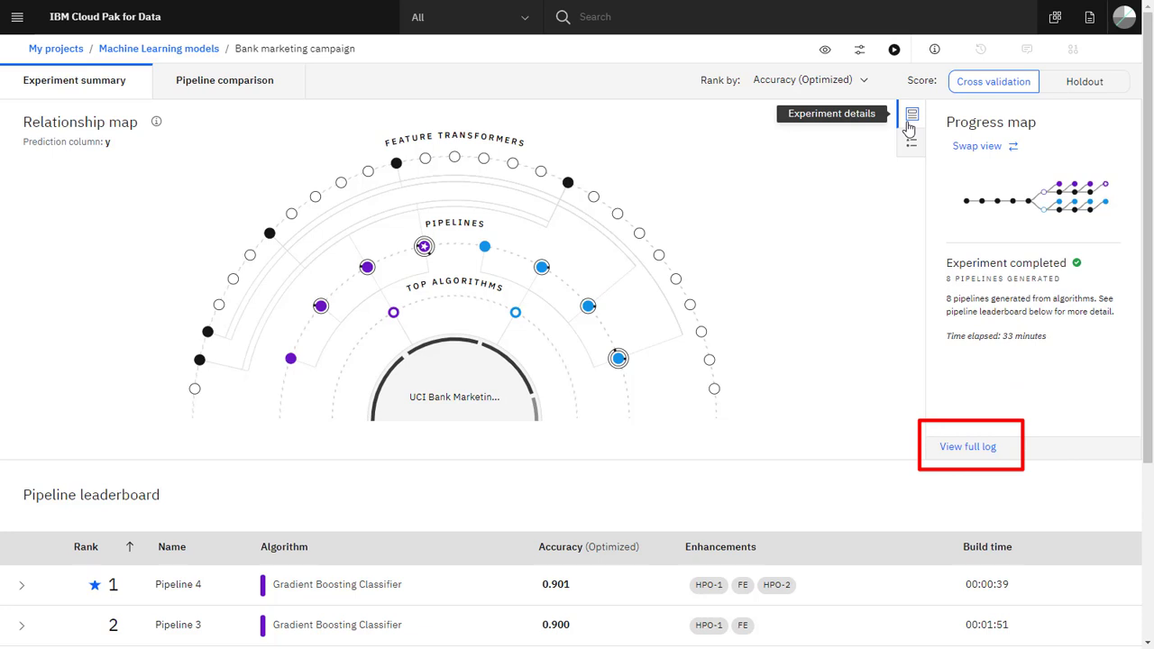
{"action": "left_click", "coordinate": [961, 148]}
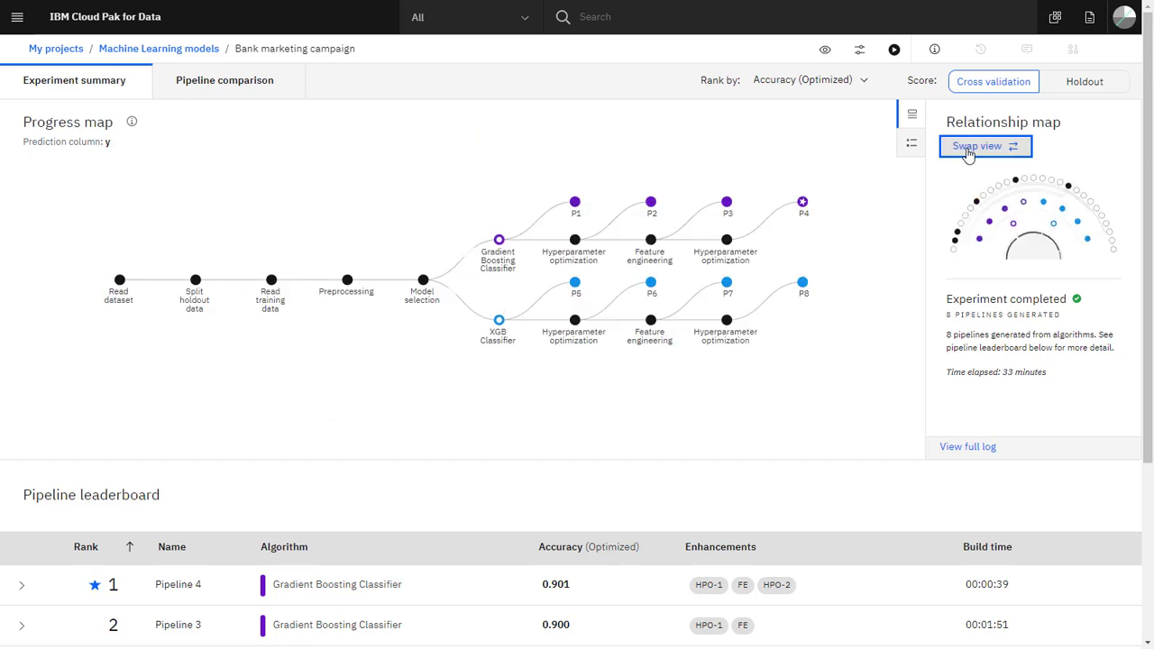
{"action": "left_click", "coordinate": [967, 151]}
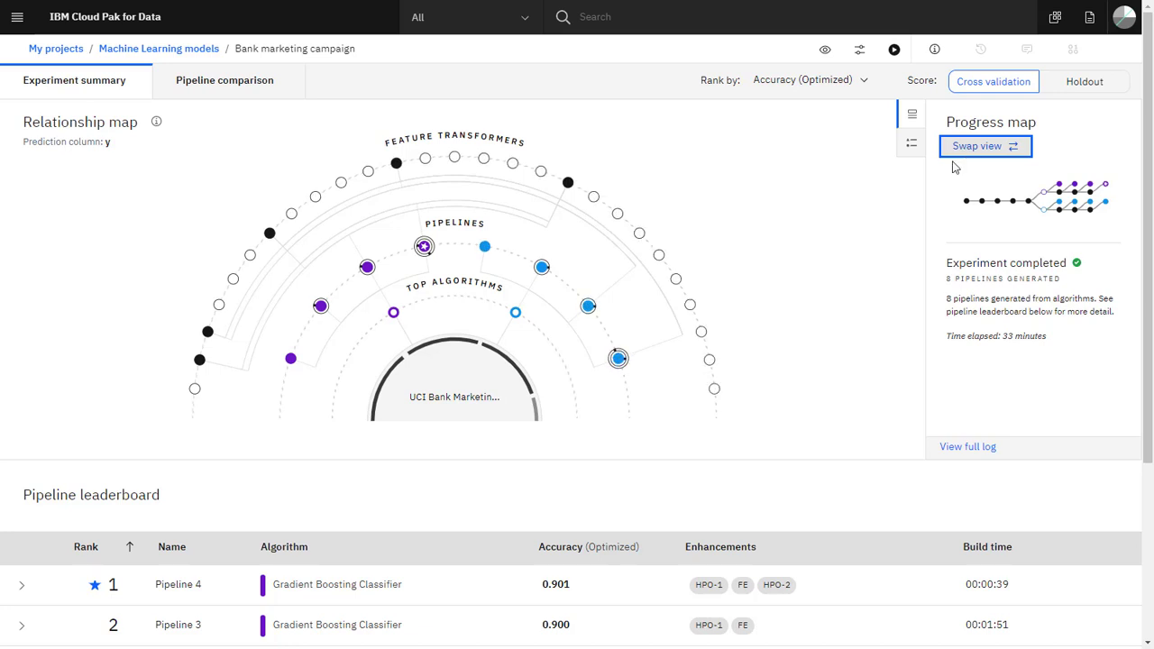
- Look through the ranked pipelines in the leaderboard and open the pipeline comparison's metric chart
{"action": "scroll", "coordinate": [863, 310], "scroll_direction": "down", "scroll_amount": 3}
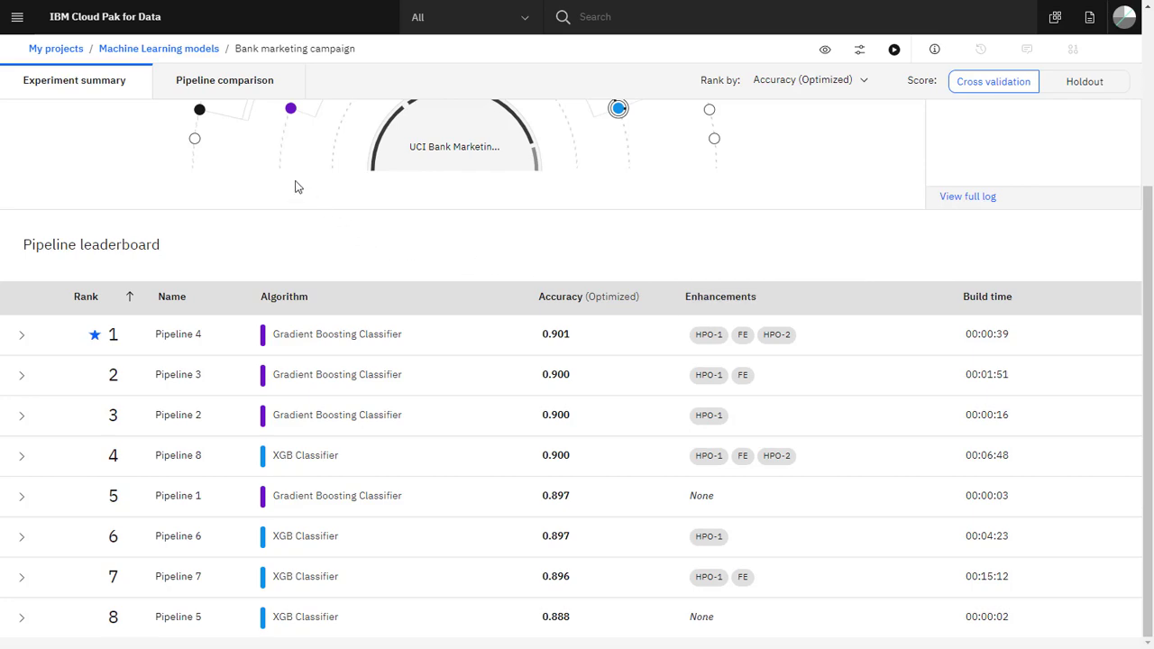
{"action": "left_click", "coordinate": [231, 87]}
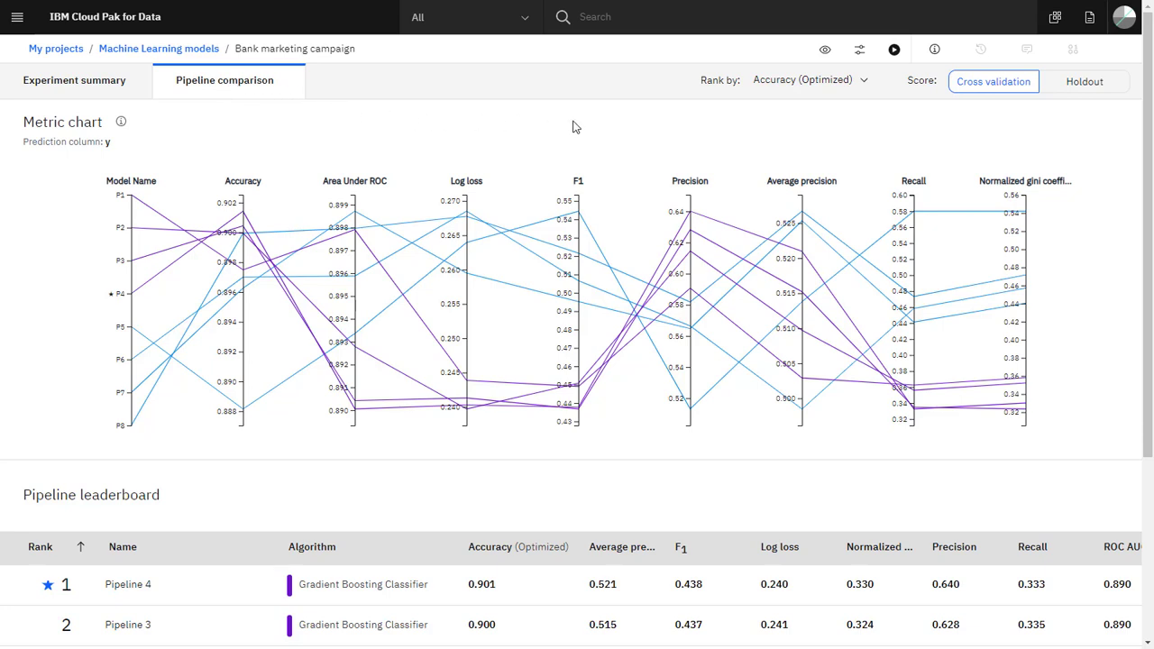
- Compare the pipelines' holdout scores with cross validation, view the ranking by Average precision, and return to ranking by Accuracy (Optimized)
{"action": "left_click", "coordinate": [1085, 87]}
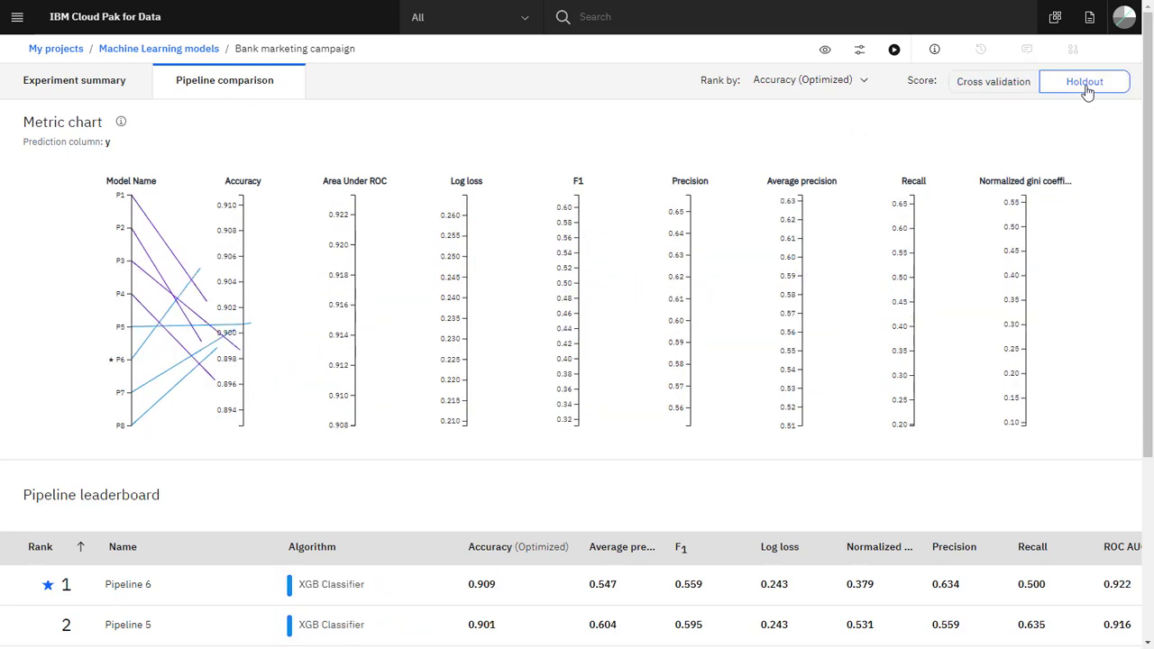
{"action": "left_click", "coordinate": [974, 96]}
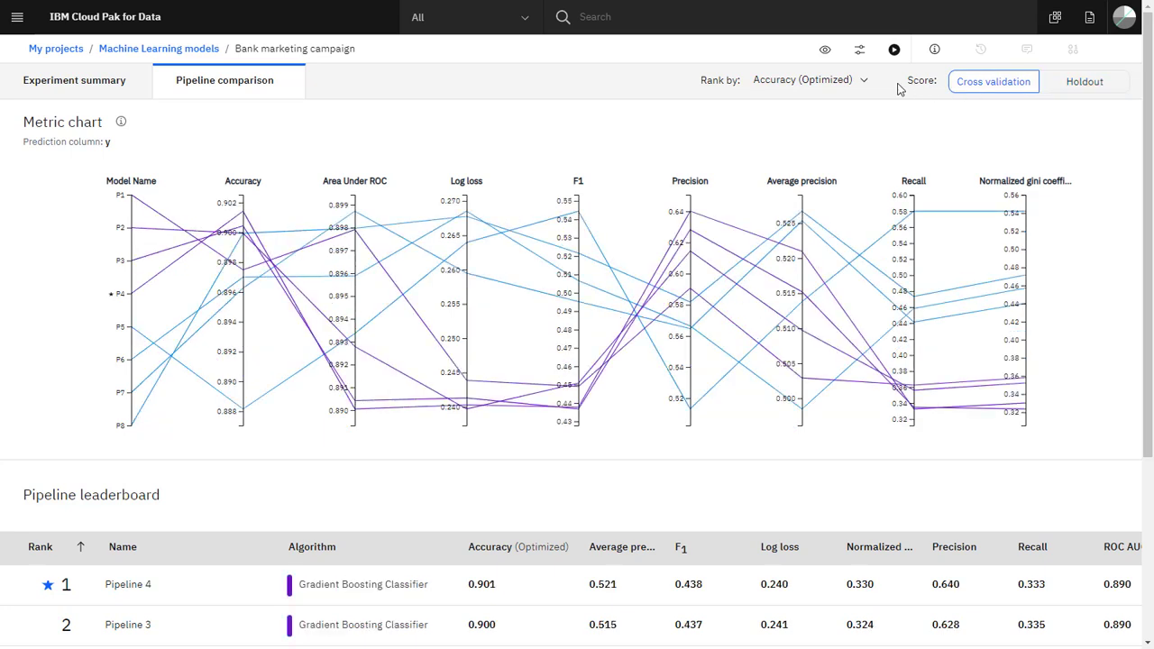
{"action": "left_click", "coordinate": [864, 83]}
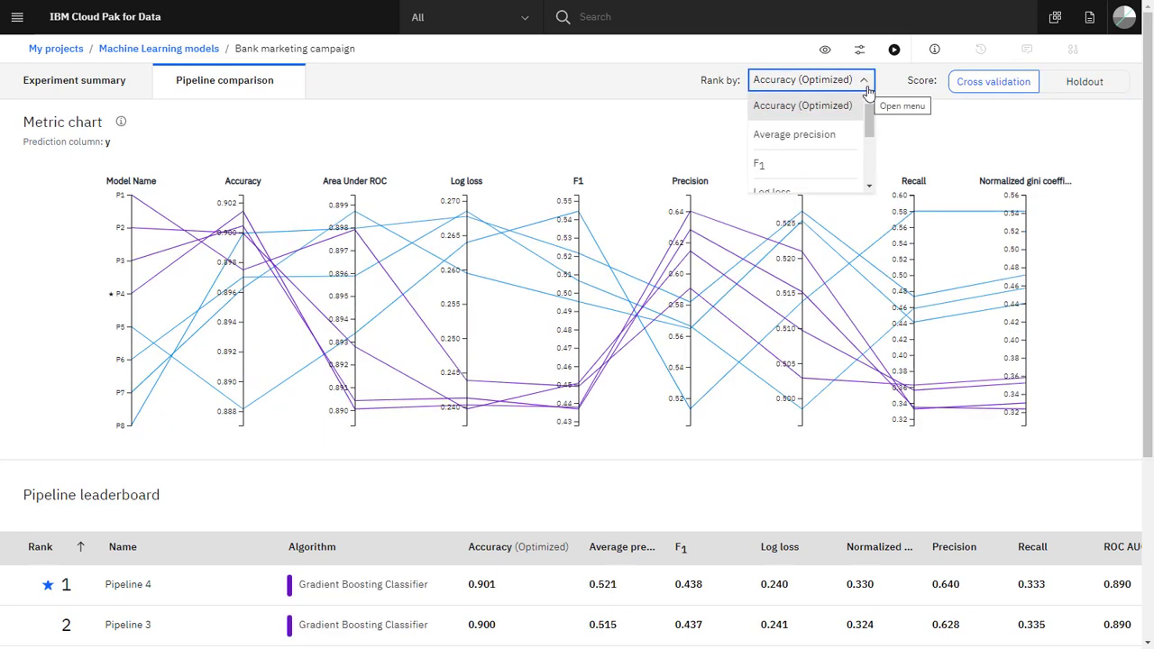
{"action": "left_click", "coordinate": [845, 134]}
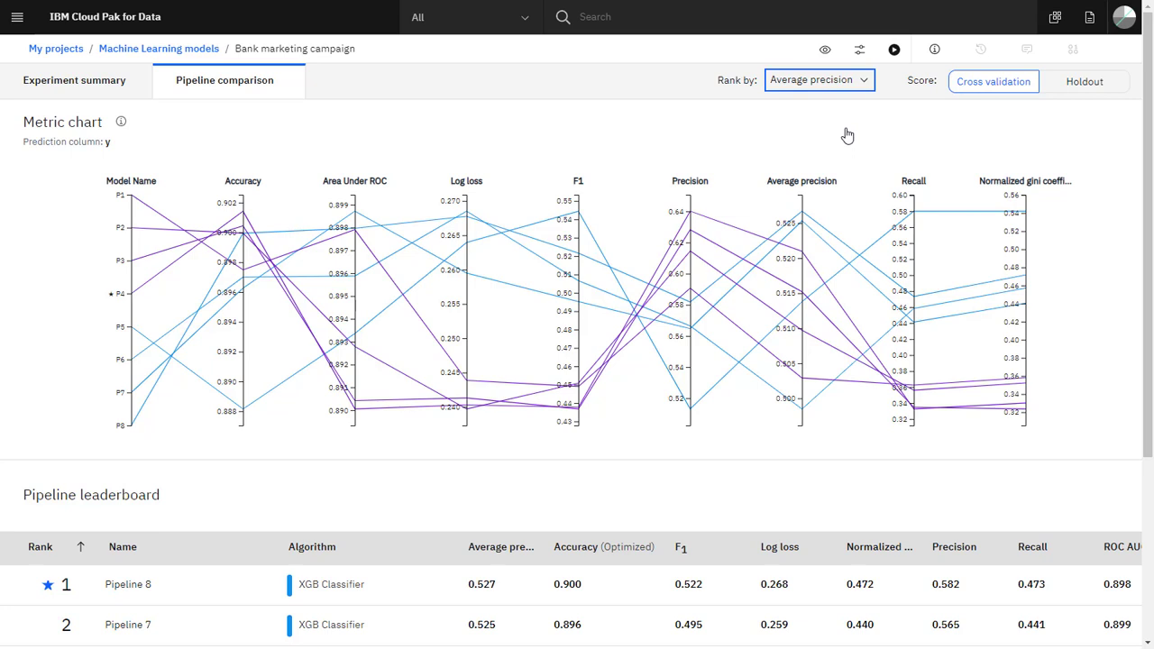
{"action": "left_click", "coordinate": [864, 81]}
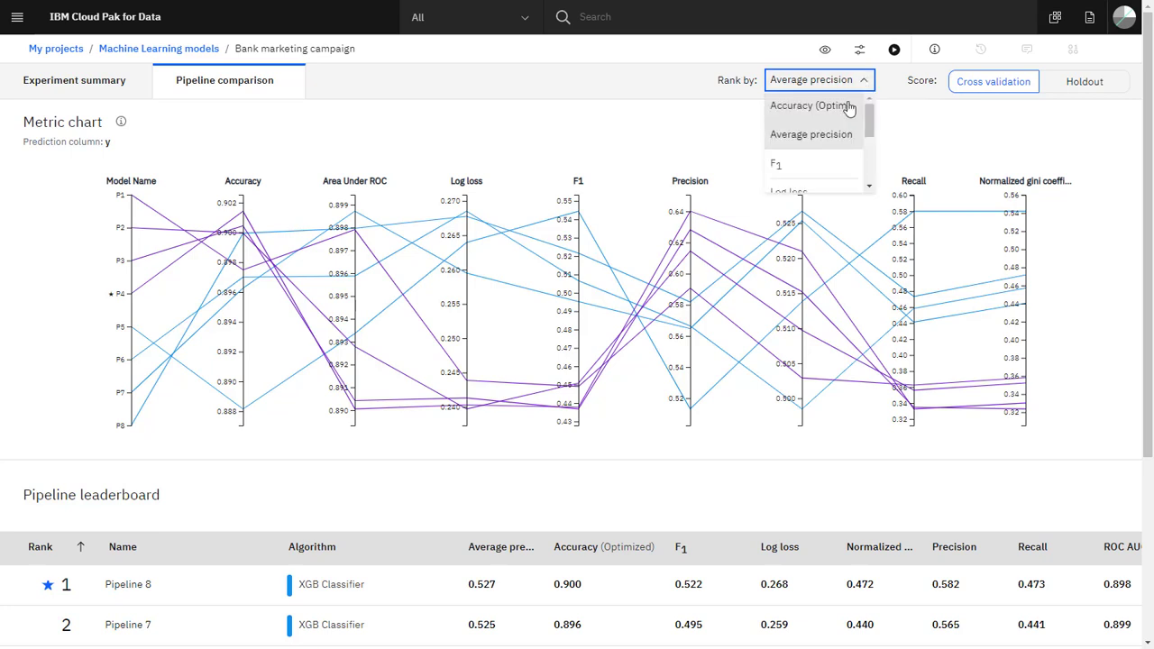
{"action": "left_click", "coordinate": [847, 107]}
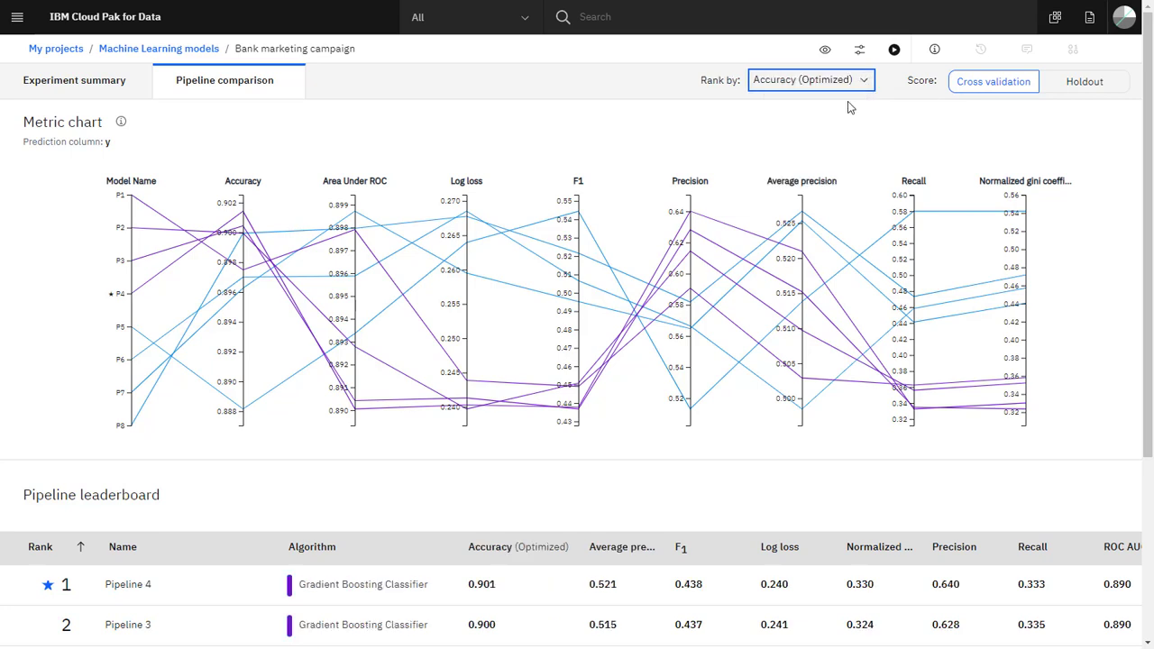
- Return to the experiment summary and examine Pipeline 4's model evaluation measures and ROC curve in the leaderboard
{"action": "left_click", "coordinate": [104, 85]}
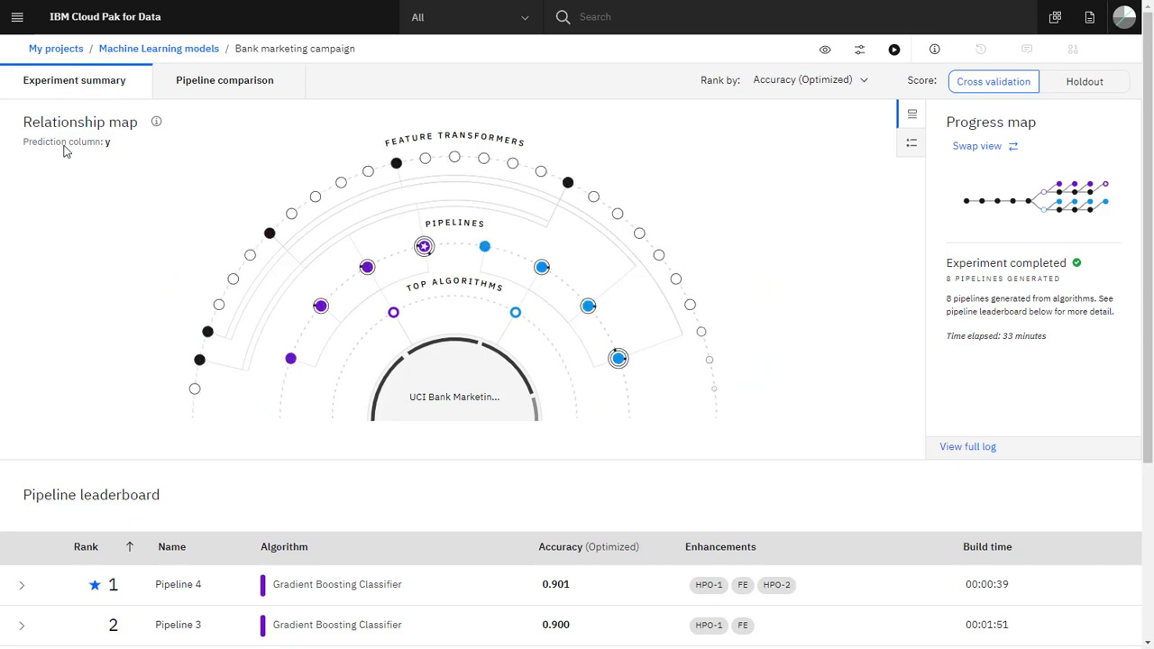
{"action": "scroll", "coordinate": [77, 258], "scroll_direction": "down", "scroll_amount": 3}
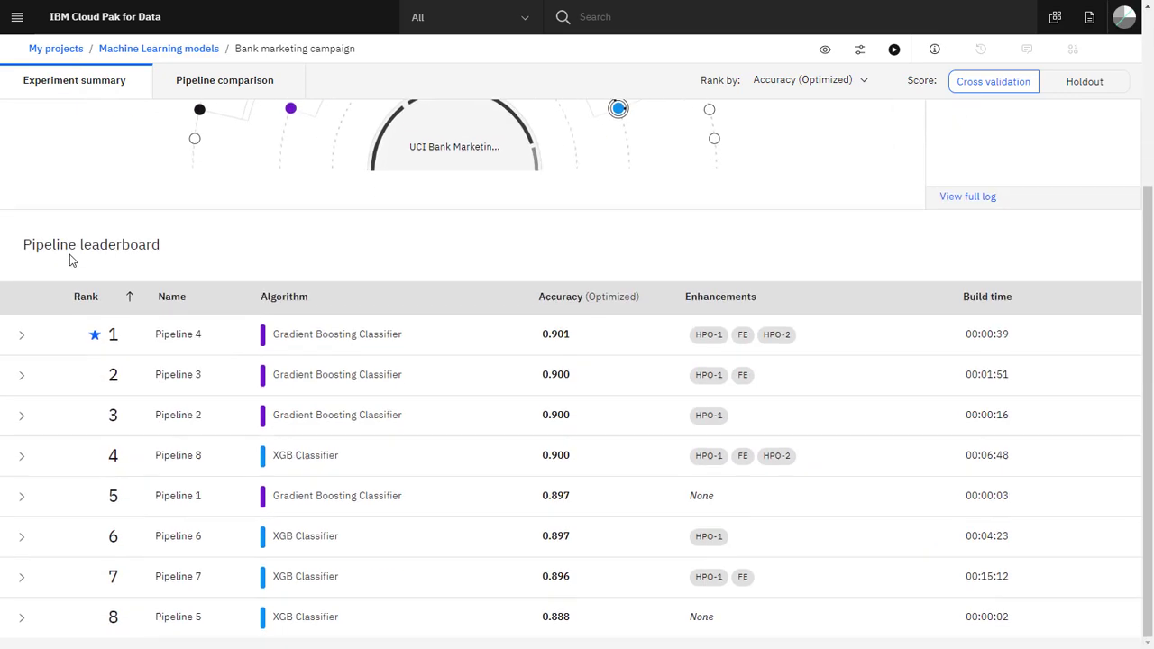
{"action": "left_click", "coordinate": [22, 337]}
{"action": "scroll", "coordinate": [23, 343], "scroll_direction": "down", "scroll_amount": 2}
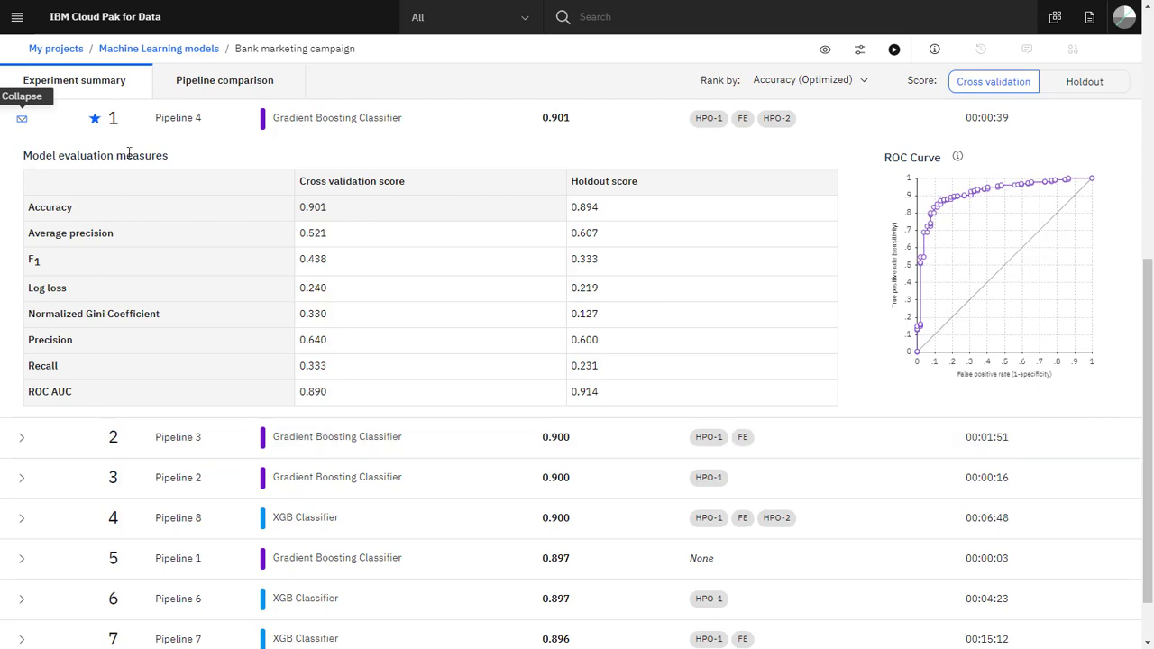
- Open Pipeline 4's details and review its confusion matrix, precision recall curve, model information, feature transformations and feature importance
{"action": "left_click", "coordinate": [169, 118]}
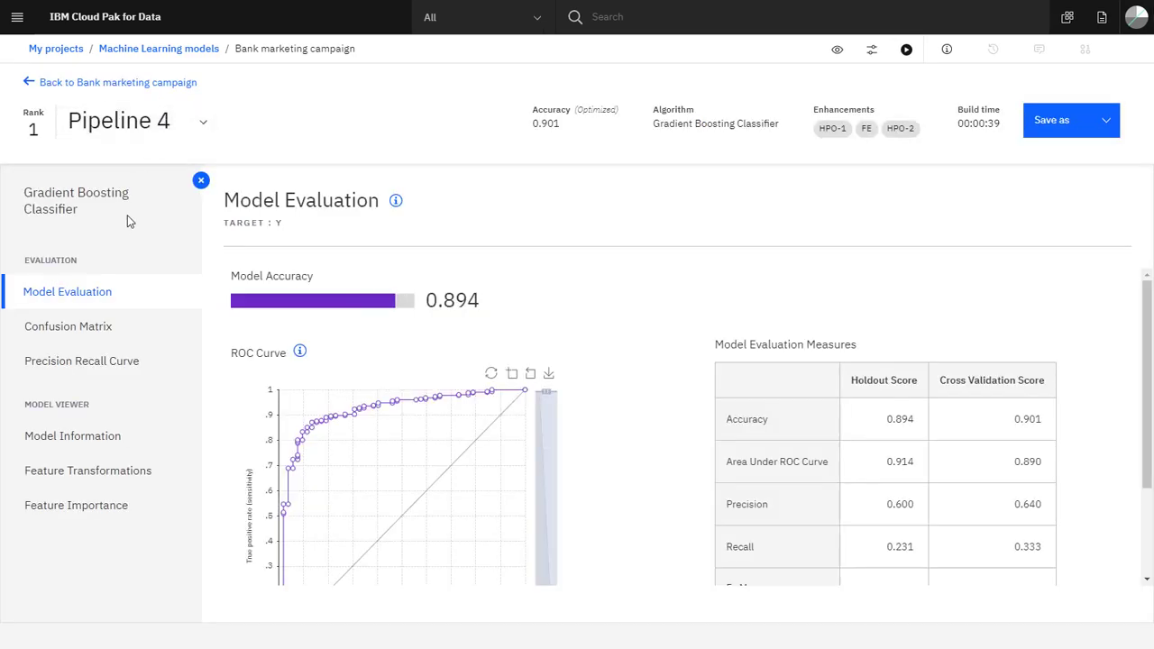
{"action": "left_click", "coordinate": [115, 334]}
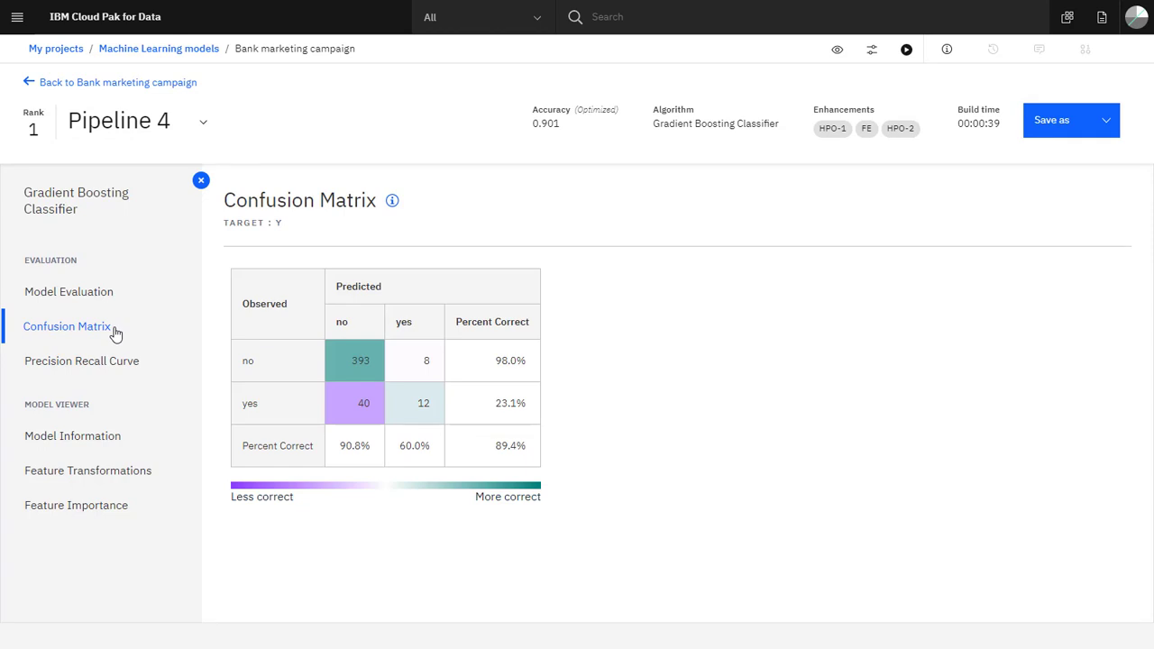
{"action": "left_click", "coordinate": [104, 375]}
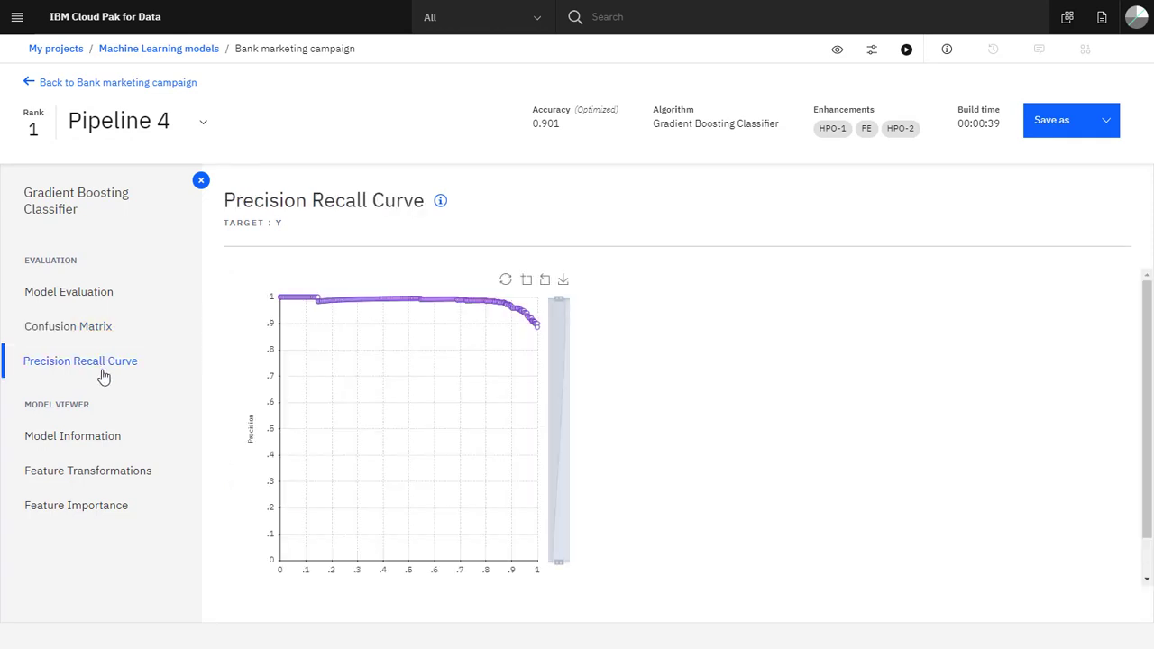
{"action": "left_click", "coordinate": [101, 448]}
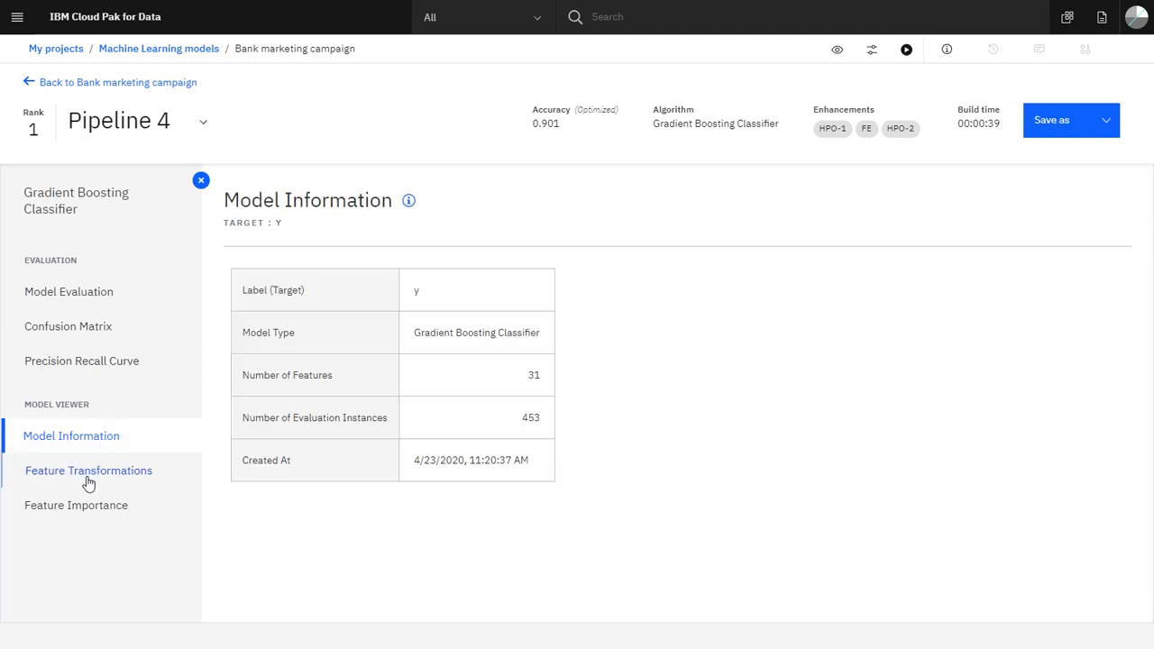
{"action": "left_click", "coordinate": [86, 483]}
{"action": "left_click", "coordinate": [94, 507]}
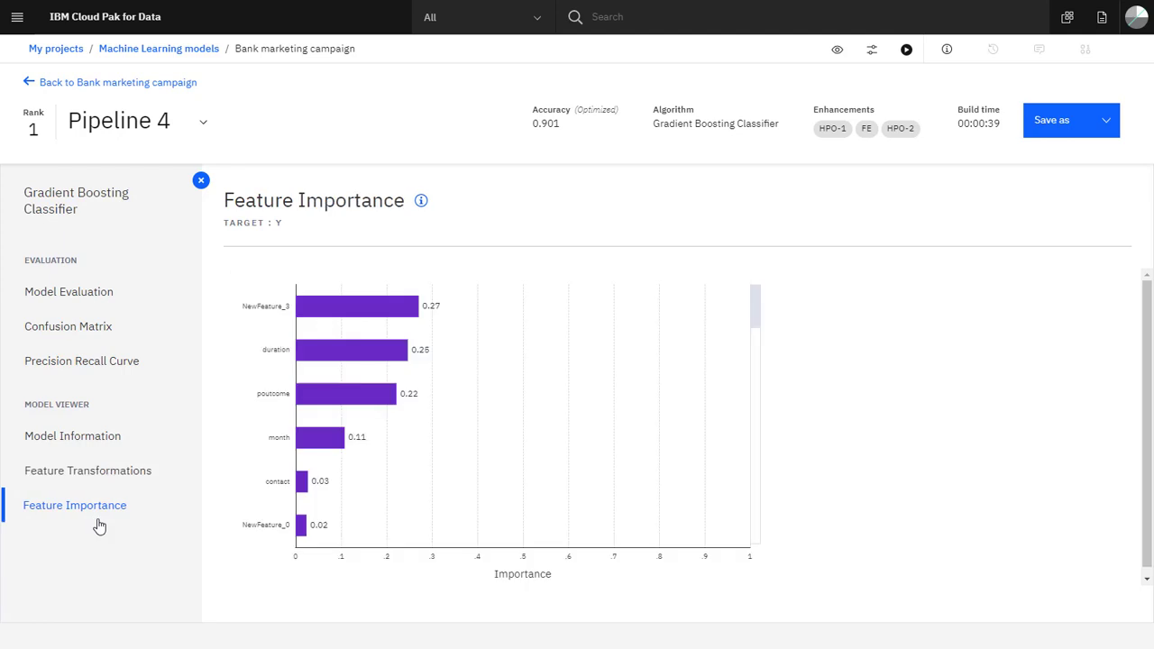
- Save Pipeline 4 as a model in the project under the suggested name and open the saved model
{"action": "left_click", "coordinate": [1113, 130]}
{"action": "left_click", "coordinate": [1109, 159]}
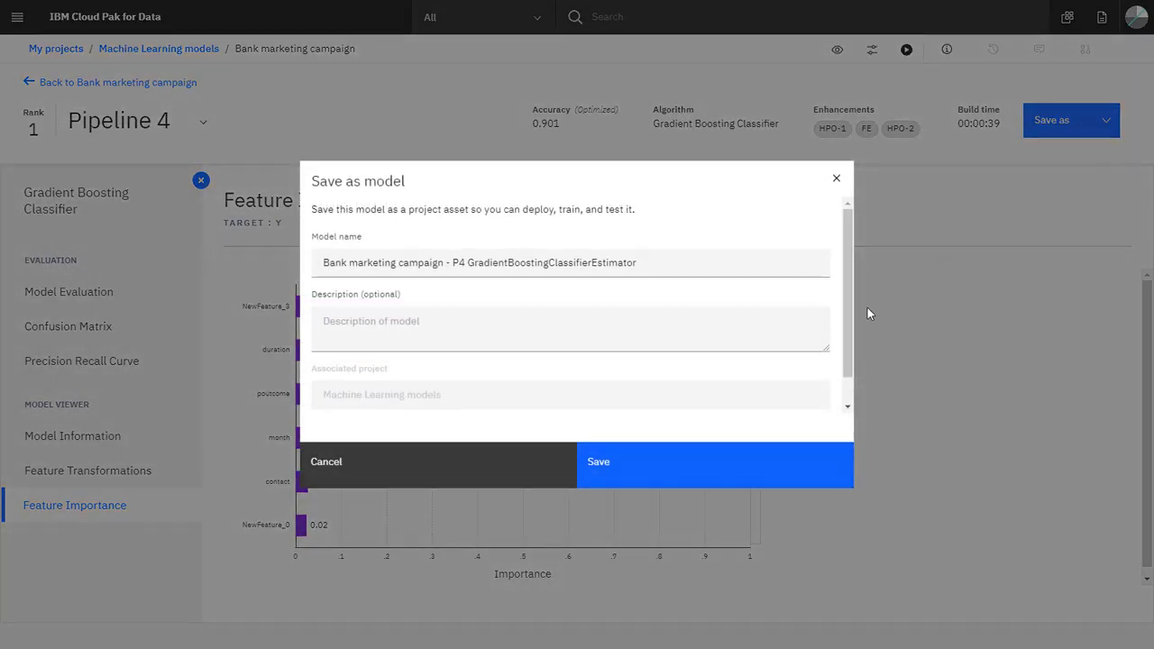
{"action": "left_click", "coordinate": [786, 458]}
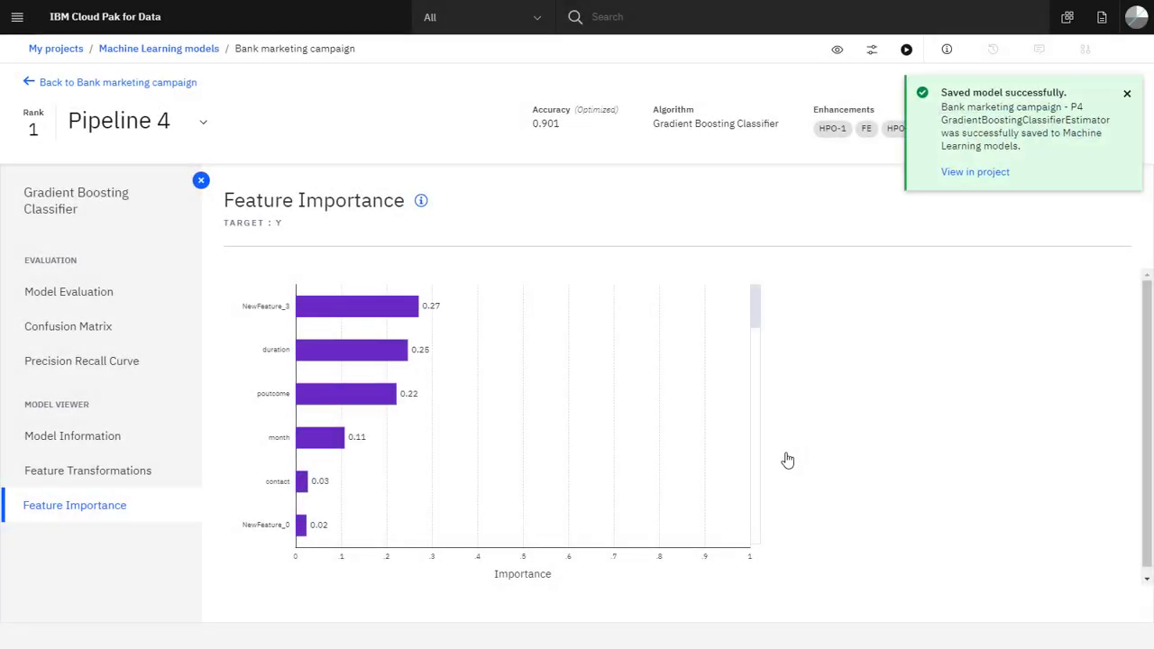
{"action": "left_click", "coordinate": [976, 180]}
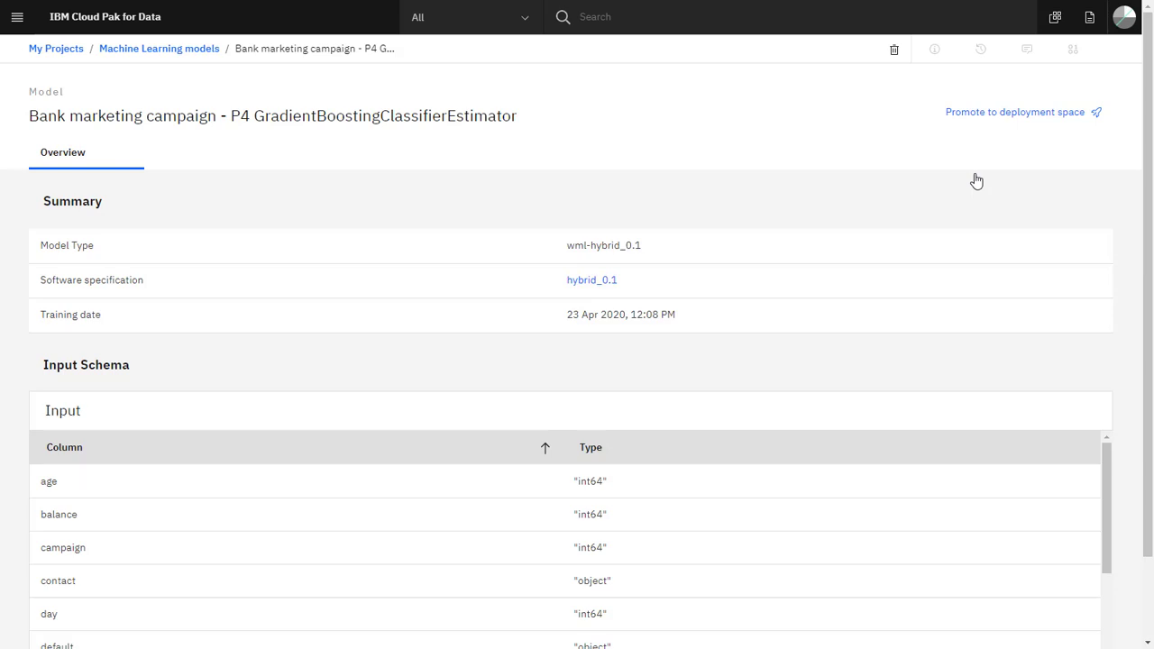
- Associate the project with the existing deployment space AutoAI experiment space so that the model can be promoted
{"action": "left_click", "coordinate": [1004, 122]}
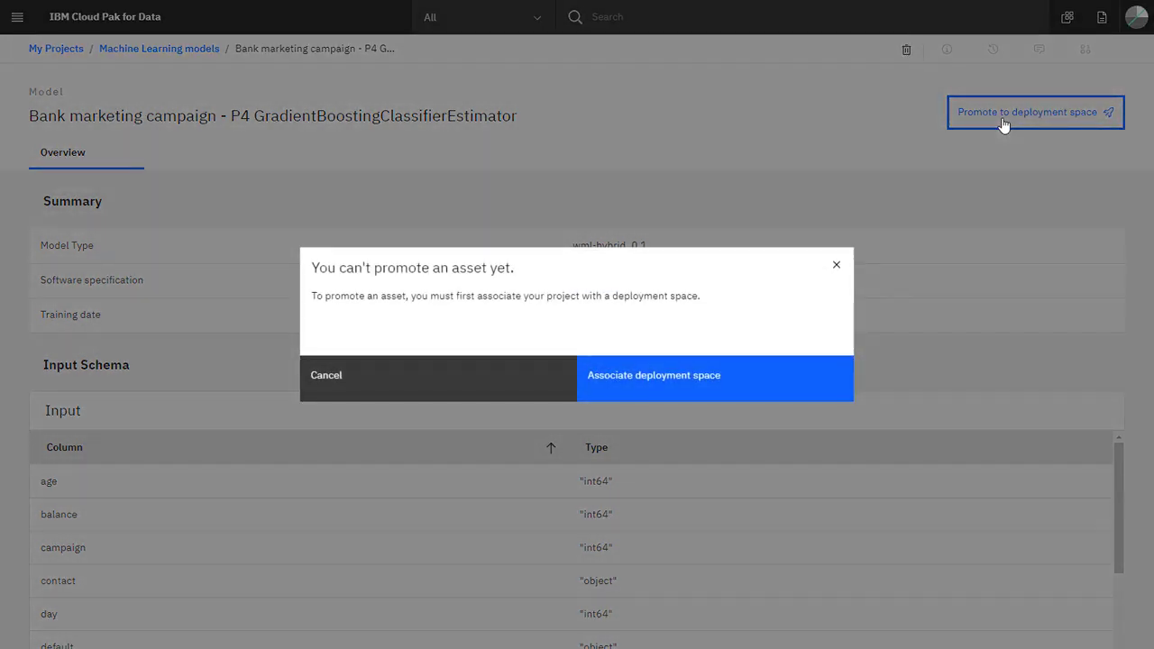
{"action": "left_click", "coordinate": [663, 391]}
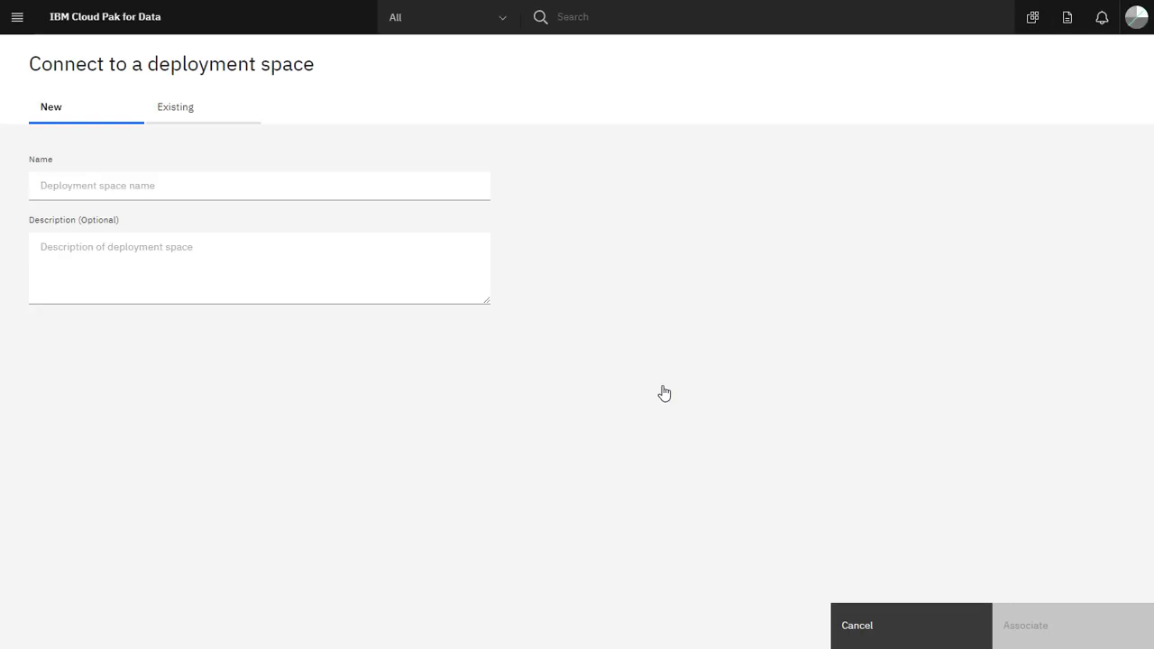
{"action": "left_click", "coordinate": [178, 113]}
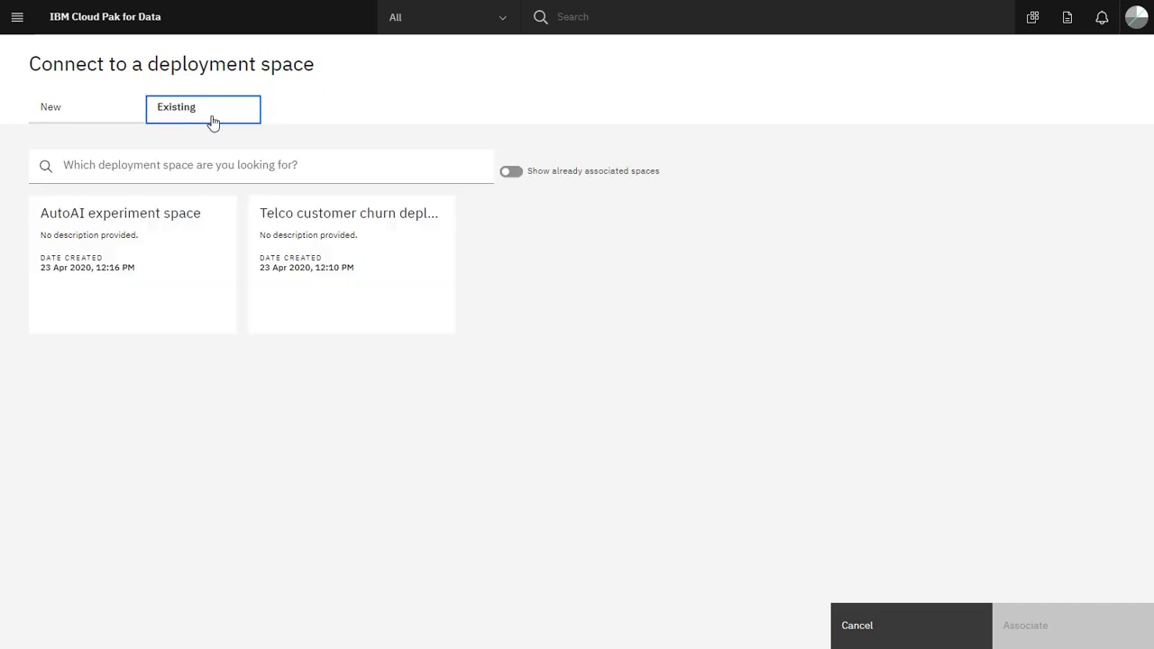
{"action": "left_click", "coordinate": [190, 267]}
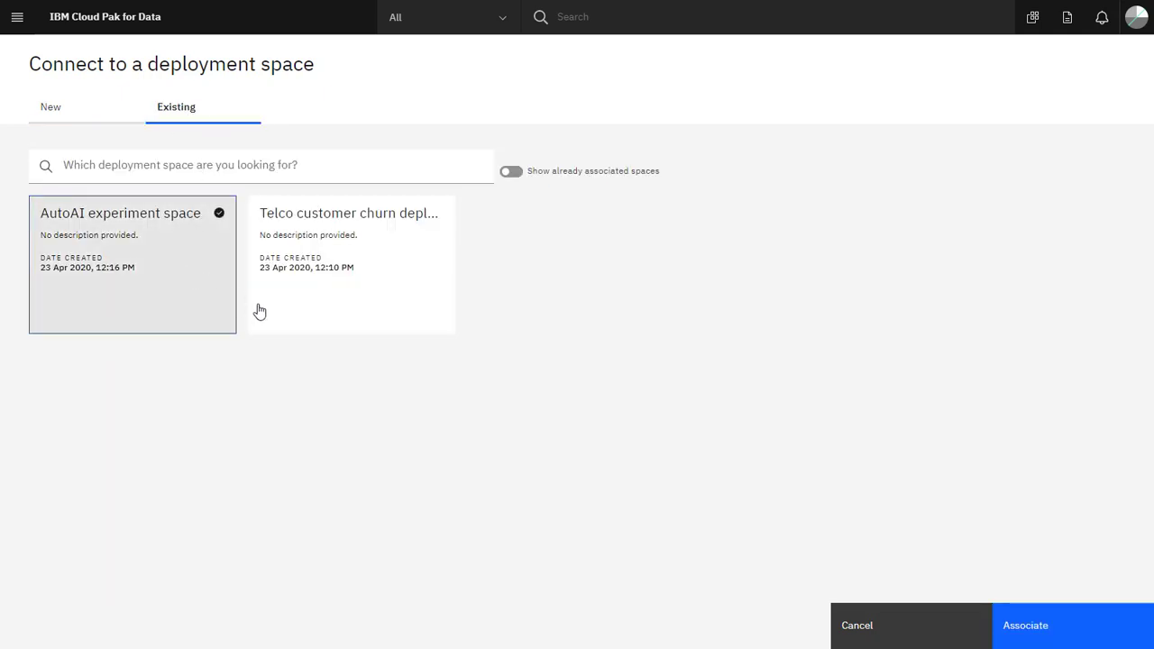
{"action": "left_click", "coordinate": [1068, 634]}
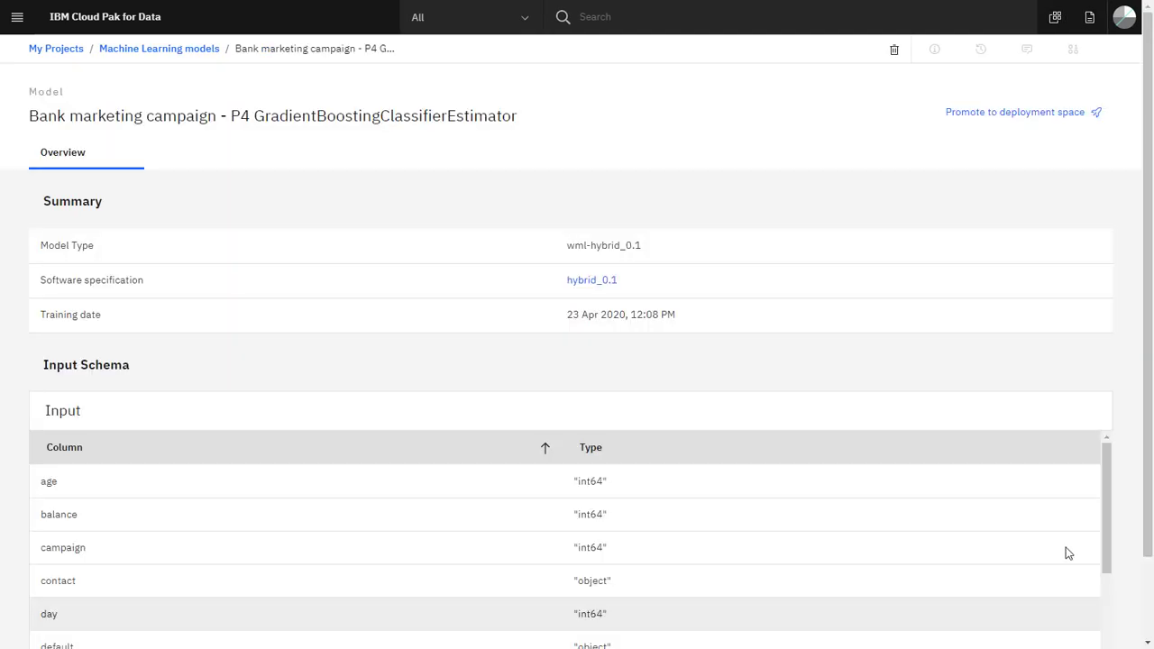
- Promote the Pipeline 4 model to the associated deployment space and open that space
{"action": "left_click", "coordinate": [1034, 117]}
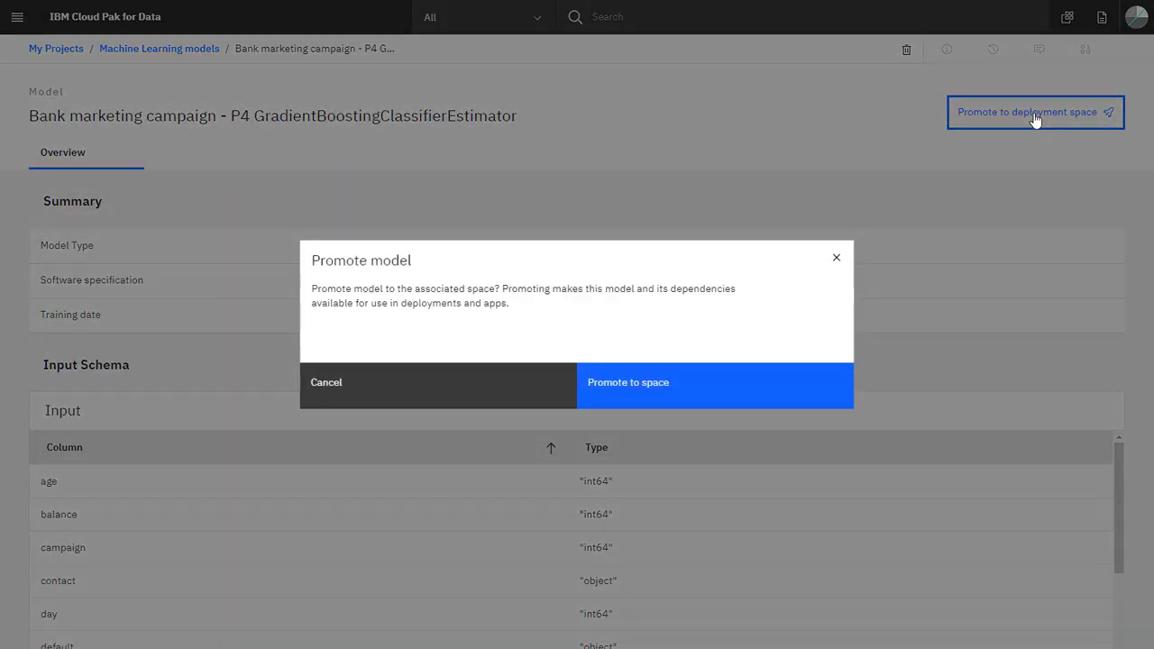
{"action": "left_click", "coordinate": [711, 394]}
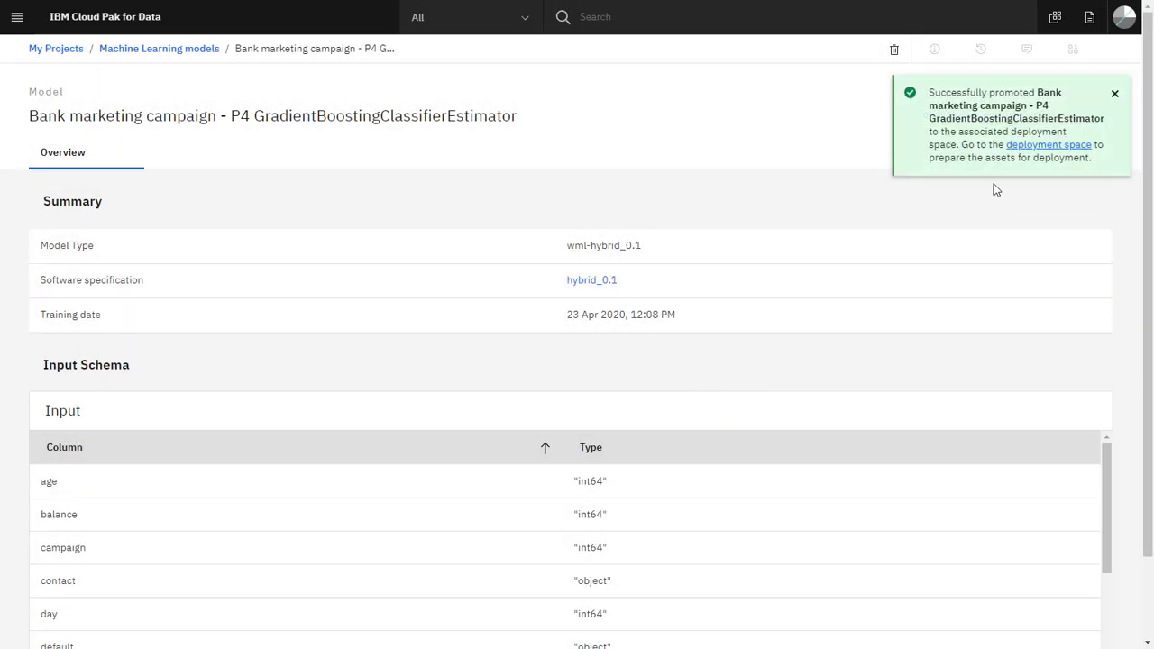
{"action": "left_click", "coordinate": [1032, 147]}
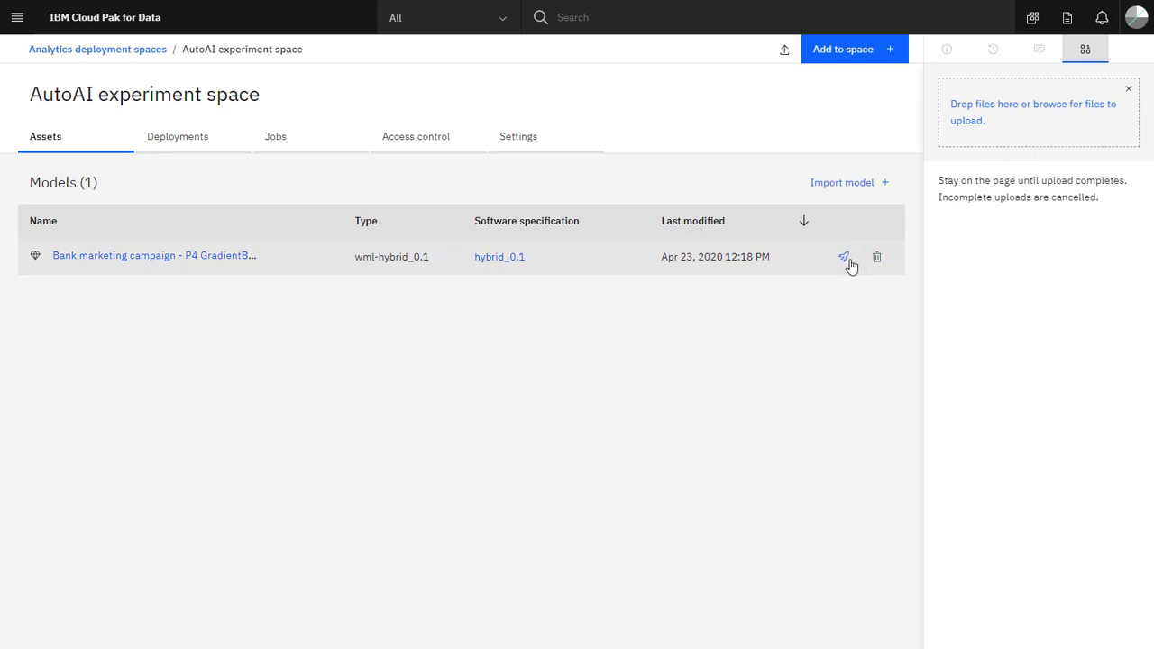
- Create an Online deployment of the promoted model named "Bank marketing deployment"
{"action": "left_click", "coordinate": [847, 260]}
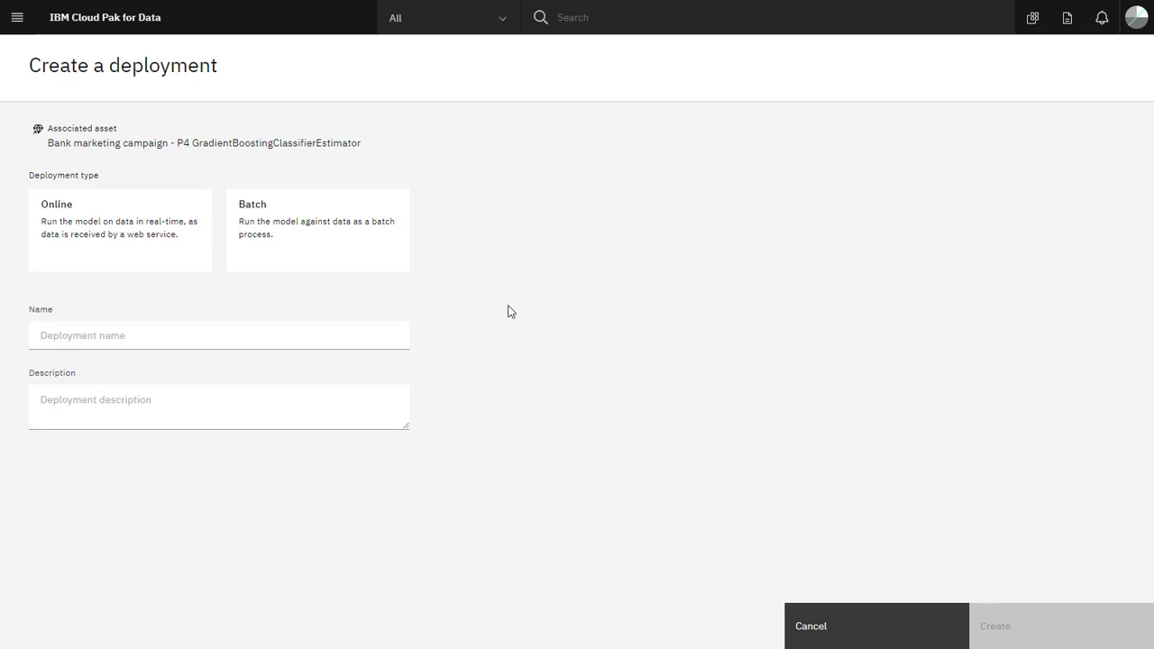
{"action": "left_click", "coordinate": [175, 262]}
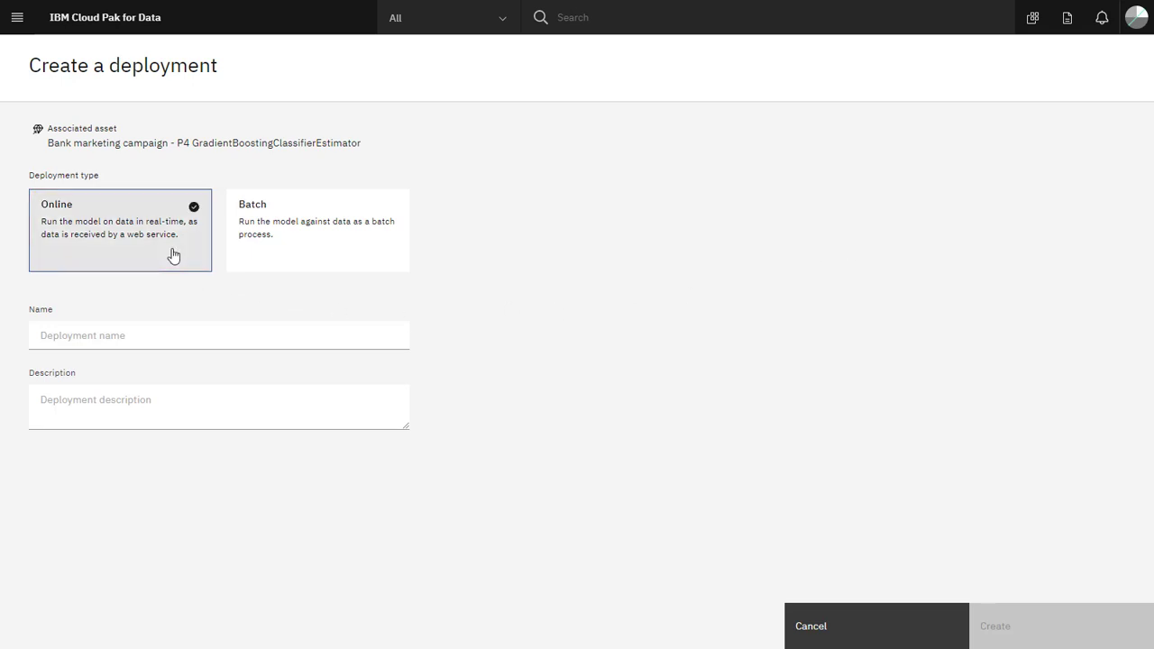
{"action": "left_click", "coordinate": [189, 336]}
{"action": "type", "text": "Bank marketing deployment"}
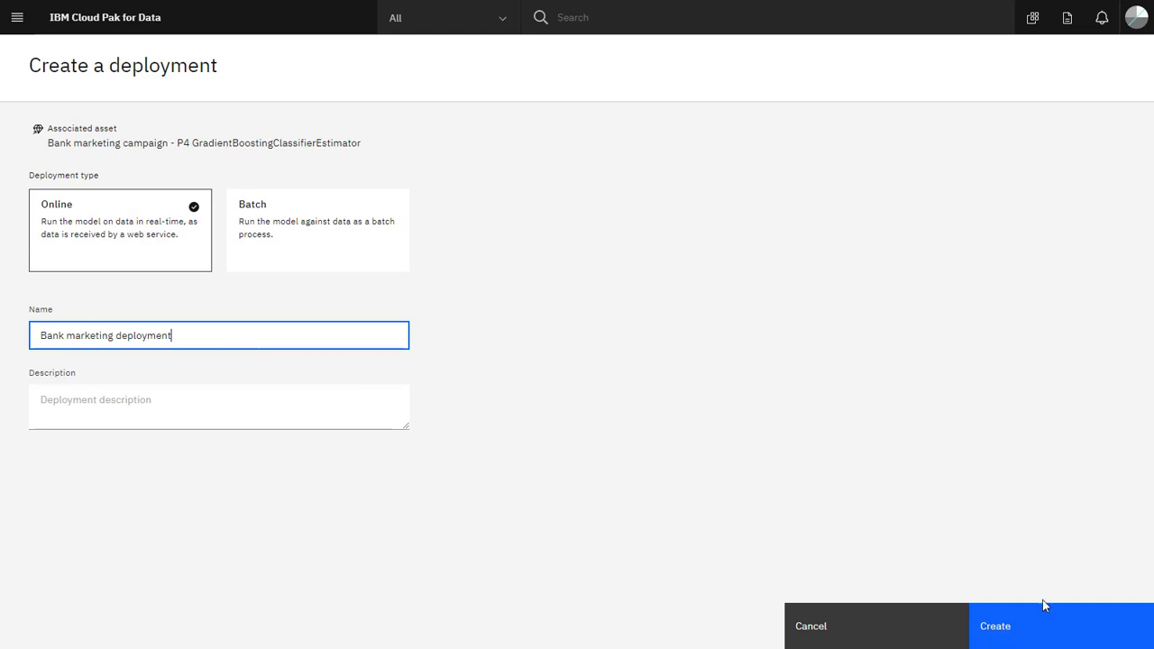
{"action": "left_click", "coordinate": [1063, 639]}
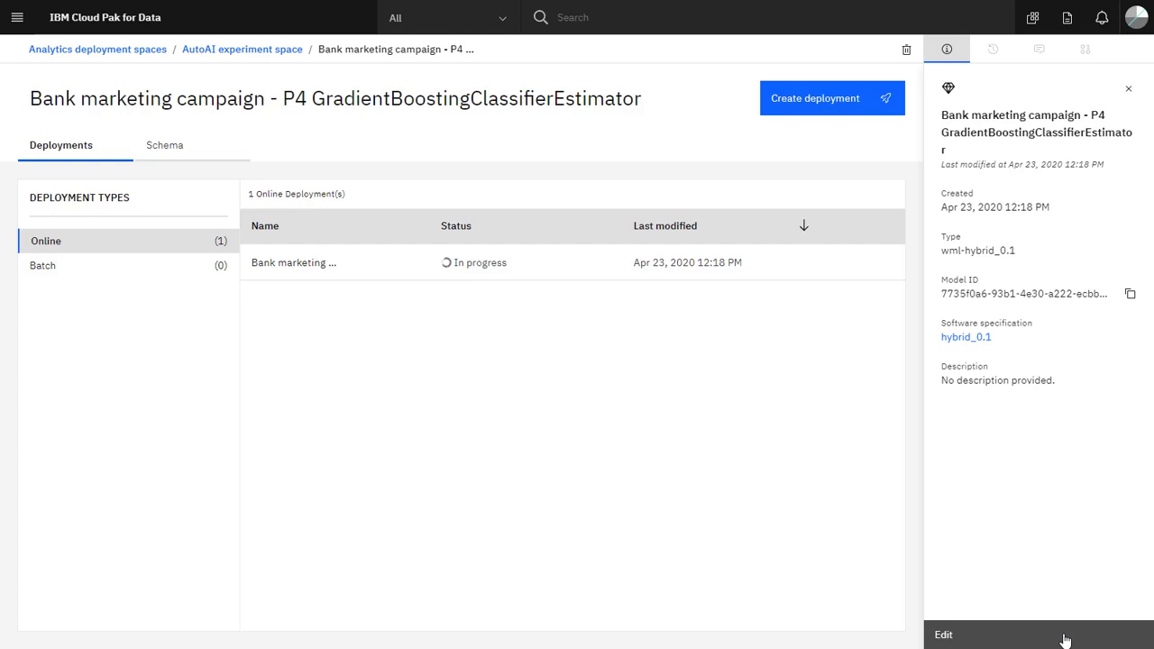
- Open the bank marketing deployment and view its API reference code snippets for Java, JavaScript, Python and Scala
{"action": "left_click", "coordinate": [295, 263]}
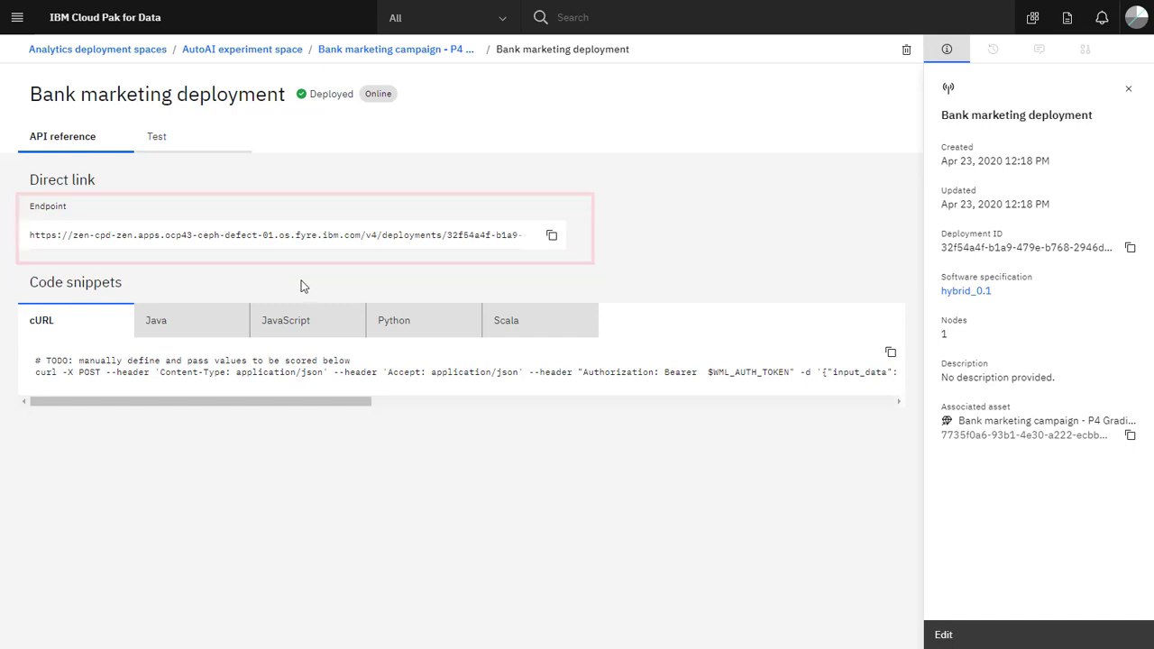
{"action": "left_click", "coordinate": [230, 320]}
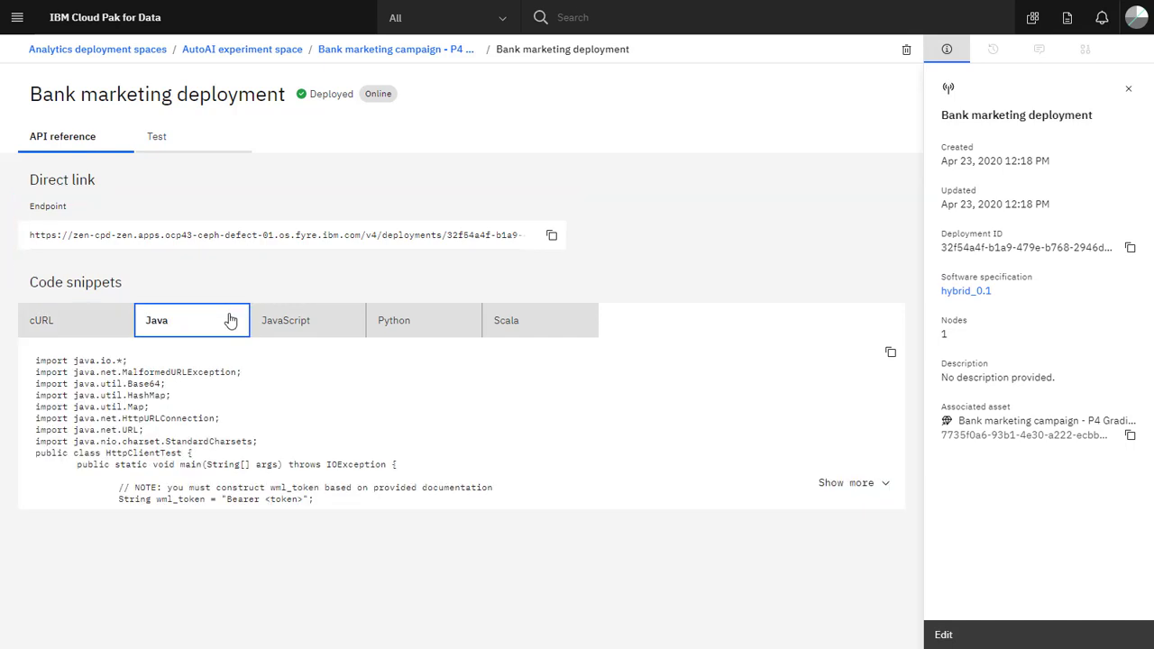
{"action": "left_click", "coordinate": [334, 326]}
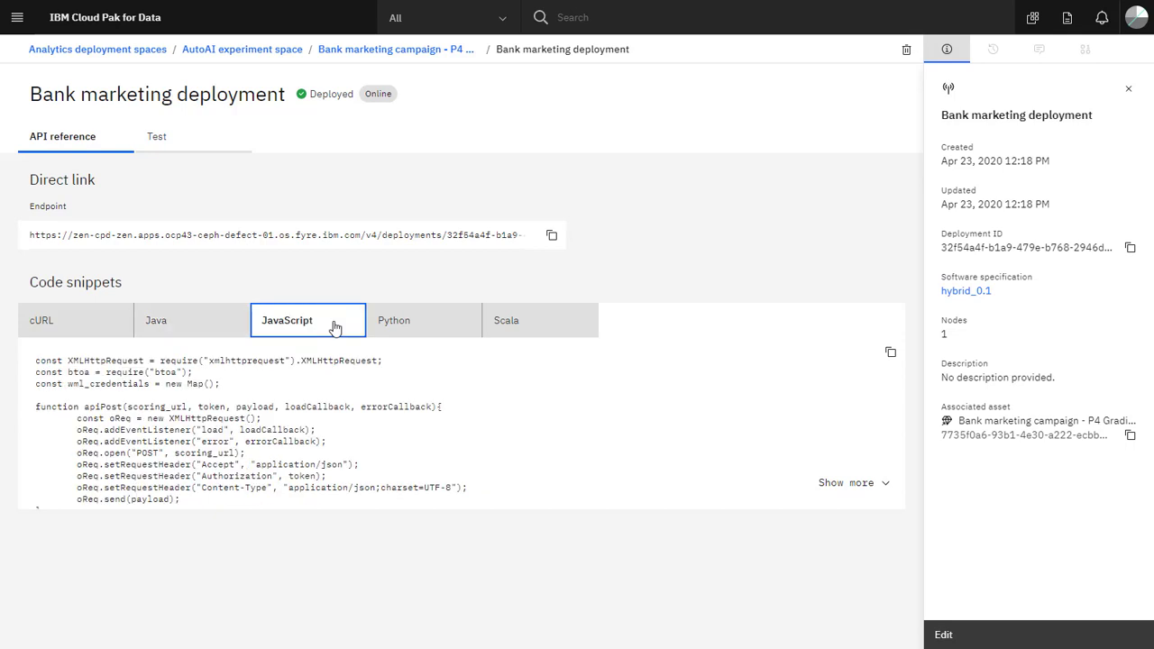
{"action": "left_click", "coordinate": [439, 330]}
{"action": "left_click", "coordinate": [549, 330]}
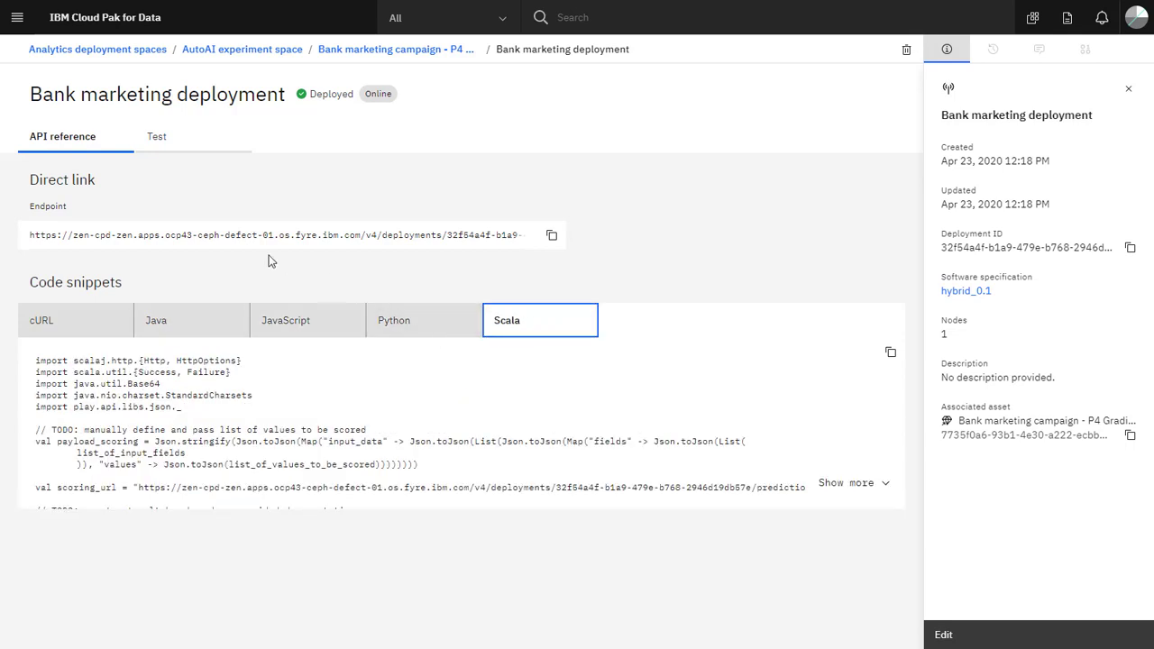
- Test the deployment by replacing the JSON input body with pasted test data for two bank clients and run the prediction
{"action": "left_click", "coordinate": [167, 137]}
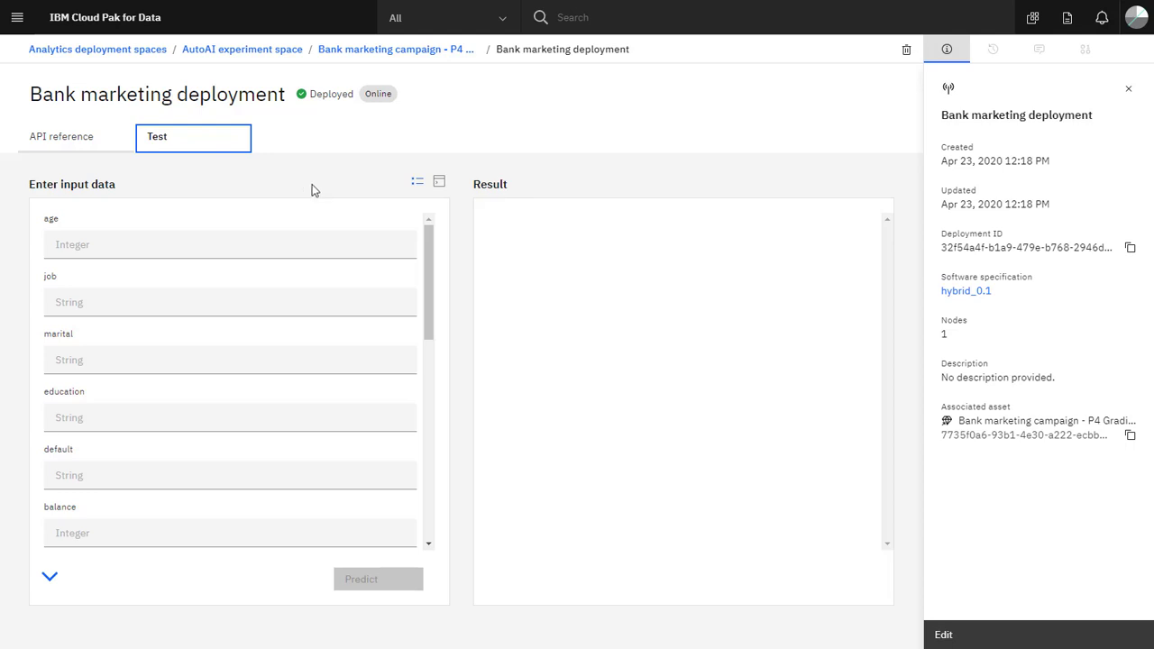
{"action": "left_click", "coordinate": [439, 184]}
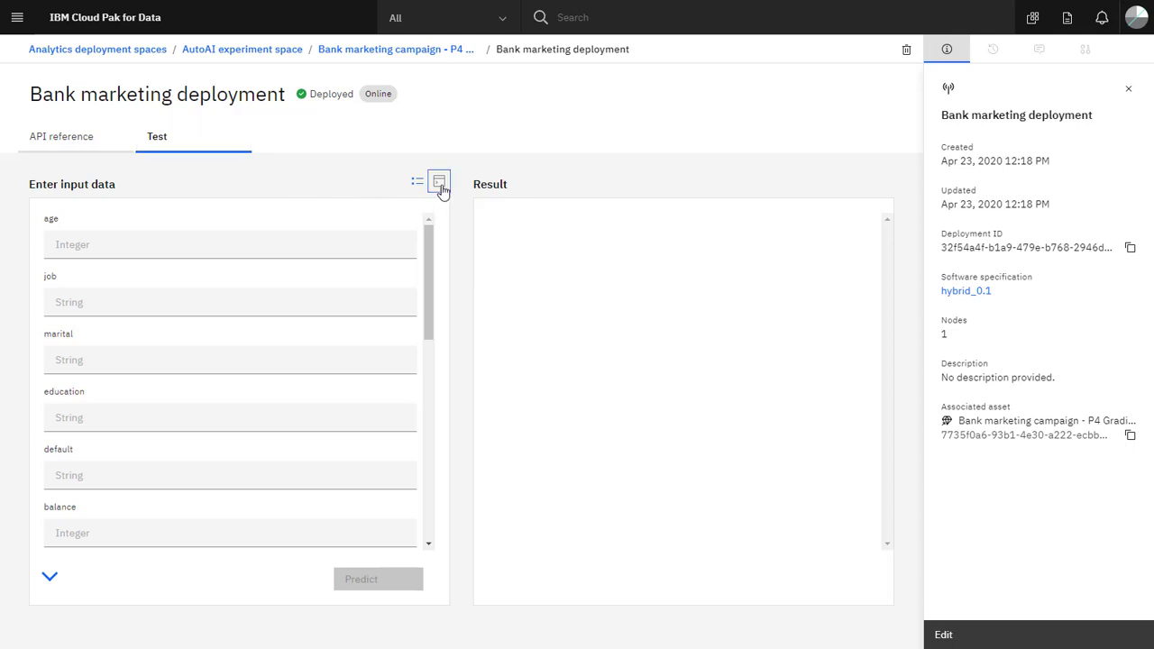
{"action": "left_click", "coordinate": [332, 246]}
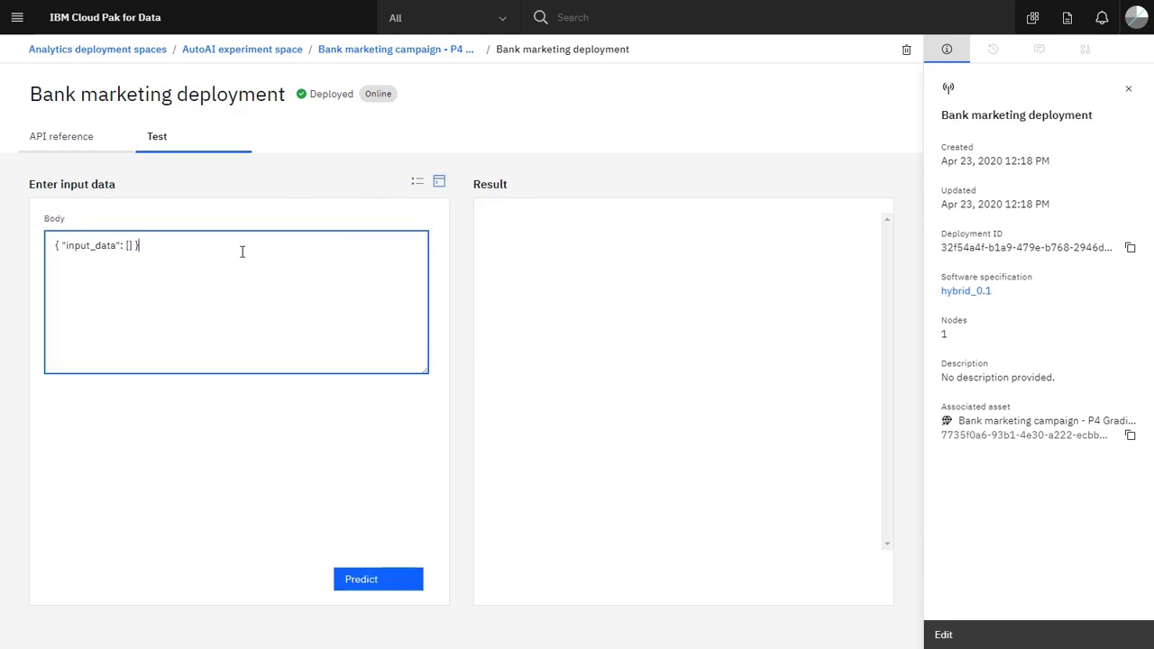
{"action": "left_click_drag", "start_coordinate": [242, 249], "coordinate": [11, 262]}
{"action": "type", "text": "{\"input_data\":[{\"fields\":[\"age\",\"job\",\"marital\",\"education\",\"default\",\"balance\",\"housing\",\"loan\",\"contact\",\"day\",\"month\",\"duration\",\"campaign\",\"pdays\",\"previous\",\"poutcome\"],\"values\":[[30,\"unemployed\",\"married\",\"primary\",\"no\",1787,\"no\",\"no\",\"cellular\",19,\"oct\",79,1,0,0,\"unknown\"],[21,\"student\",\"single\",\"secondary\",\"no\",2488,\"no\",\"no\",\"cellular\",30,\"jun\",258,6,169,3,\"success\"]]}]}"}
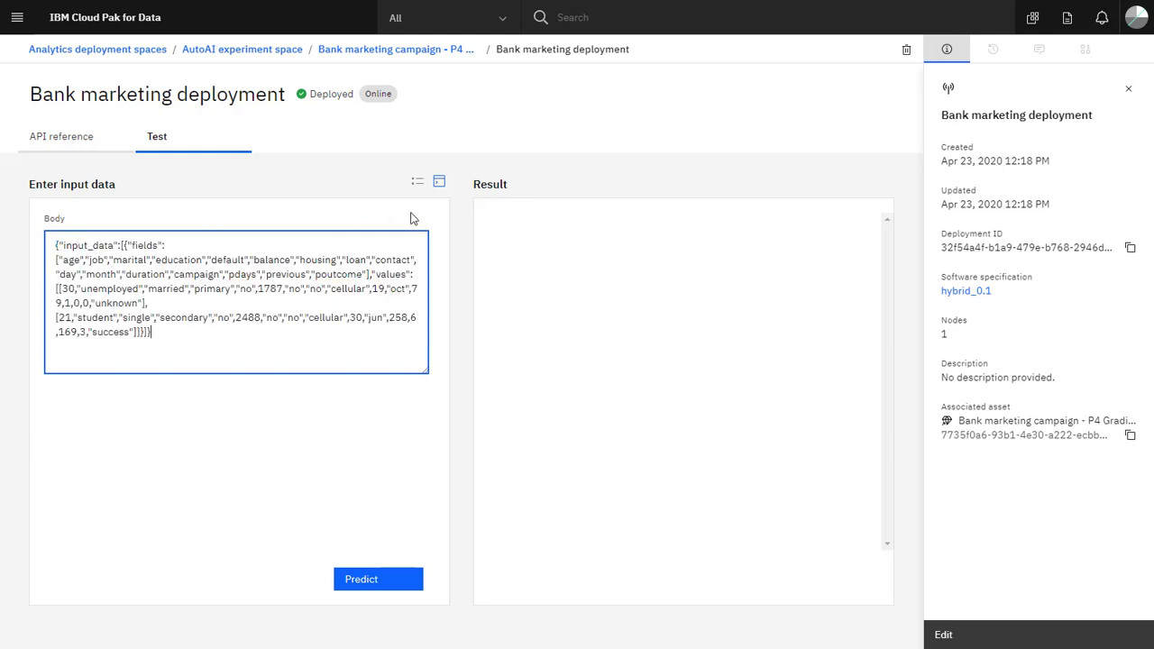
{"action": "left_click", "coordinate": [360, 584]}
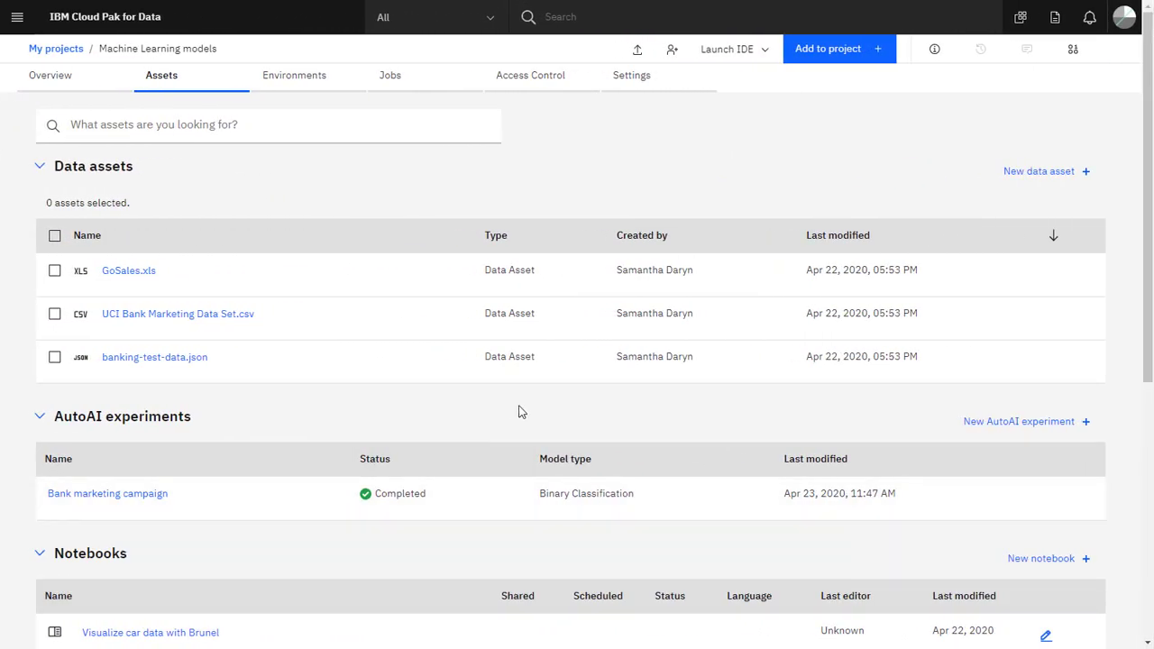
- Look through the Machine Learning models project's assets, from the data assets down to the saved models
{"action": "scroll", "coordinate": [518, 412], "scroll_direction": "down", "scroll_amount": 3}
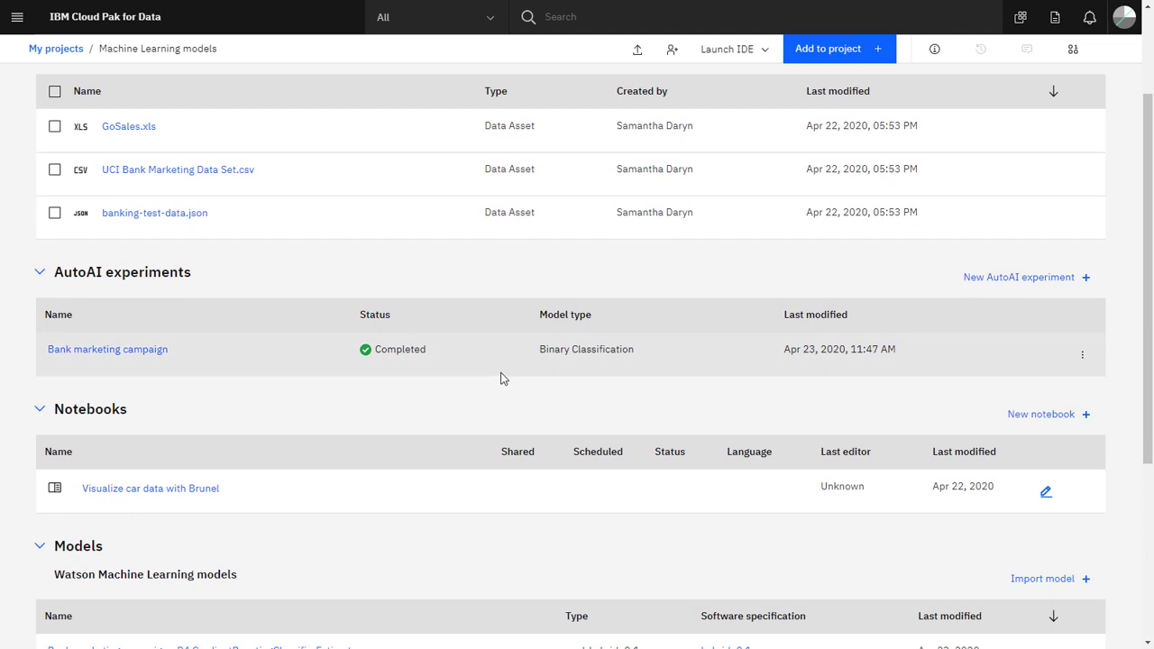
{"action": "scroll", "coordinate": [499, 388], "scroll_direction": "down", "scroll_amount": 5}
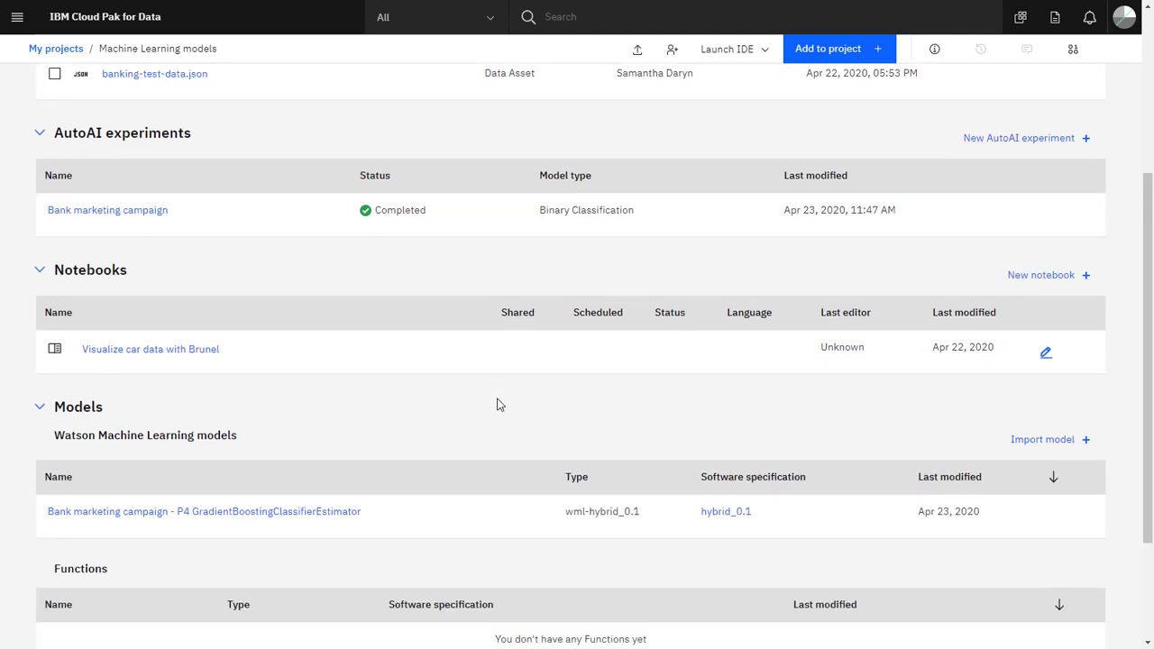